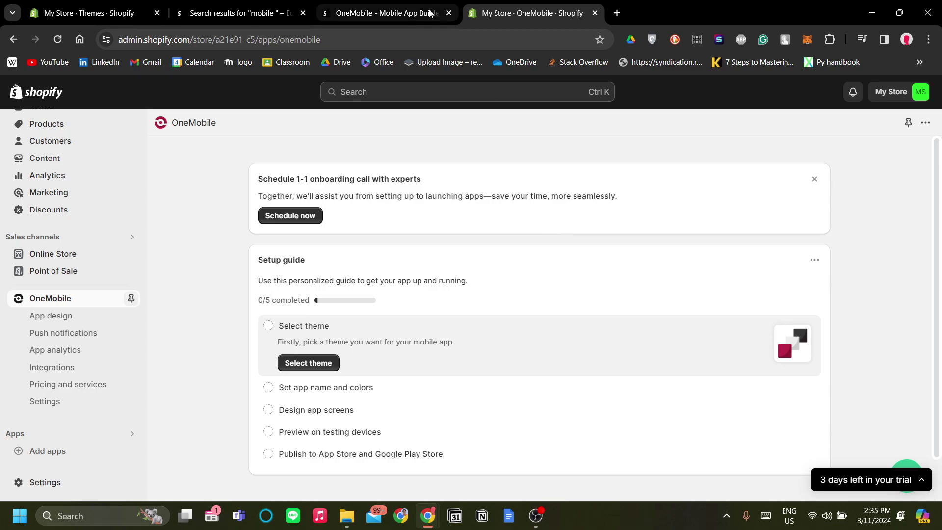
Step: Switch to the browser tab with the App Store search results for 'mobile'
{"action": "left_click", "coordinate": [240, 13]}
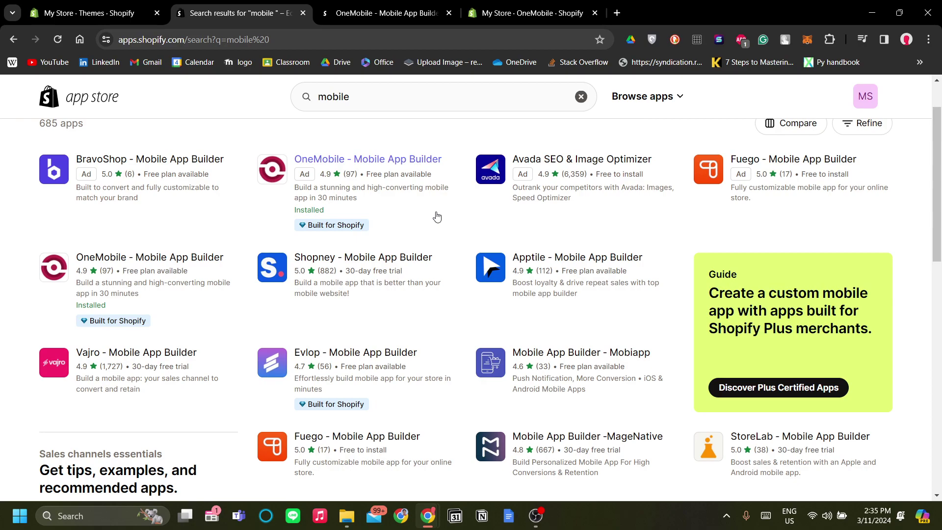
Step: Scroll through the 685 mobile app builder results in the App Store
{"action": "scroll", "coordinate": [629, 287], "scroll_direction": "down", "scroll_amount": 1}
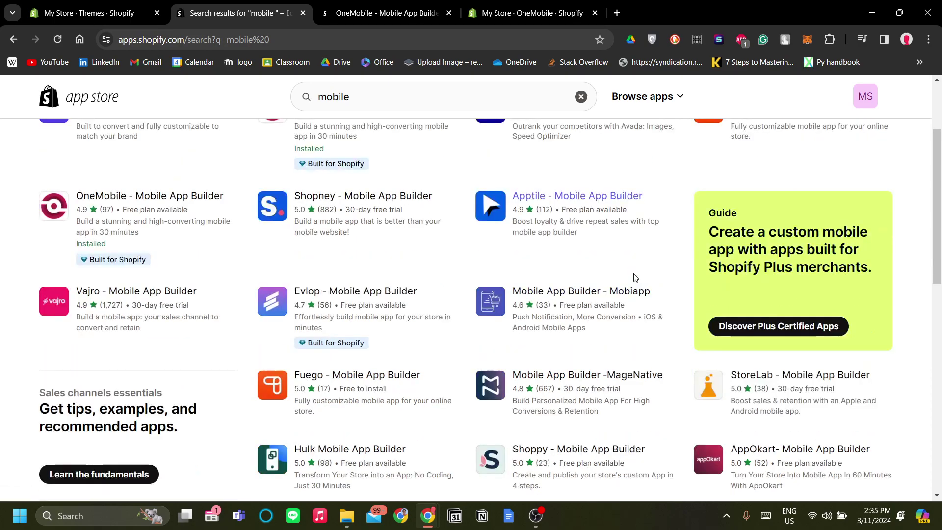
{"action": "scroll", "coordinate": [630, 287], "scroll_direction": "down", "scroll_amount": 1}
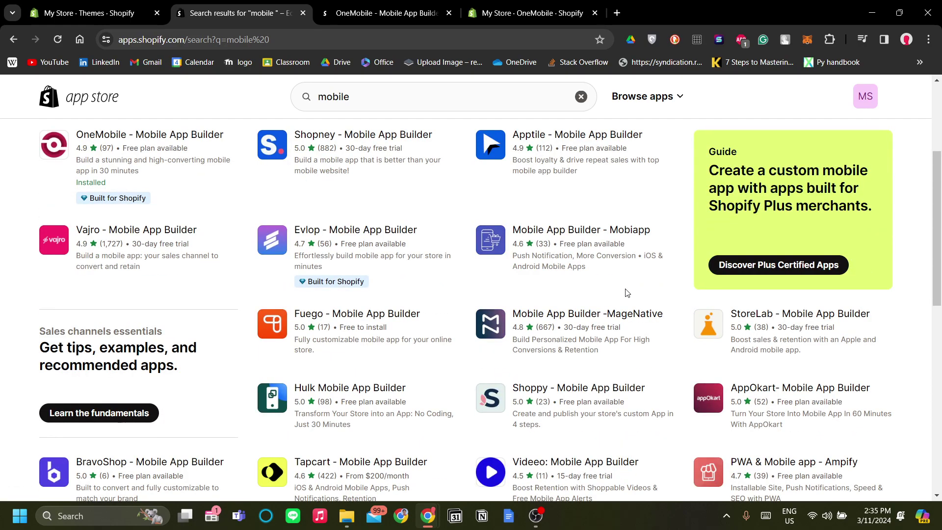
{"action": "scroll", "coordinate": [623, 305], "scroll_direction": "down", "scroll_amount": 2}
{"action": "scroll", "coordinate": [612, 338], "scroll_direction": "up", "scroll_amount": 1}
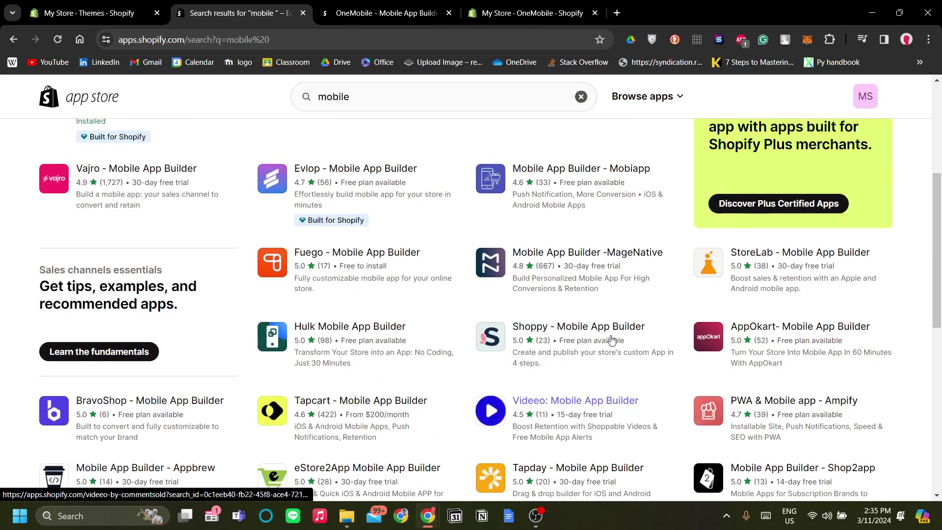
{"action": "scroll", "coordinate": [611, 338], "scroll_direction": "up", "scroll_amount": 3}
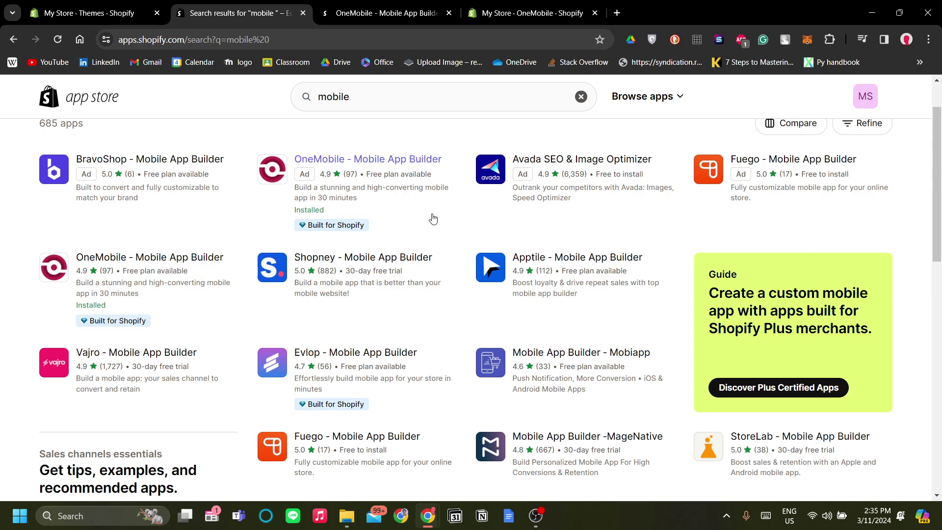
Step: Open the OneMobile - Mobile App Builder listing and scroll down to its pricing plans
{"action": "left_click", "coordinate": [392, 8]}
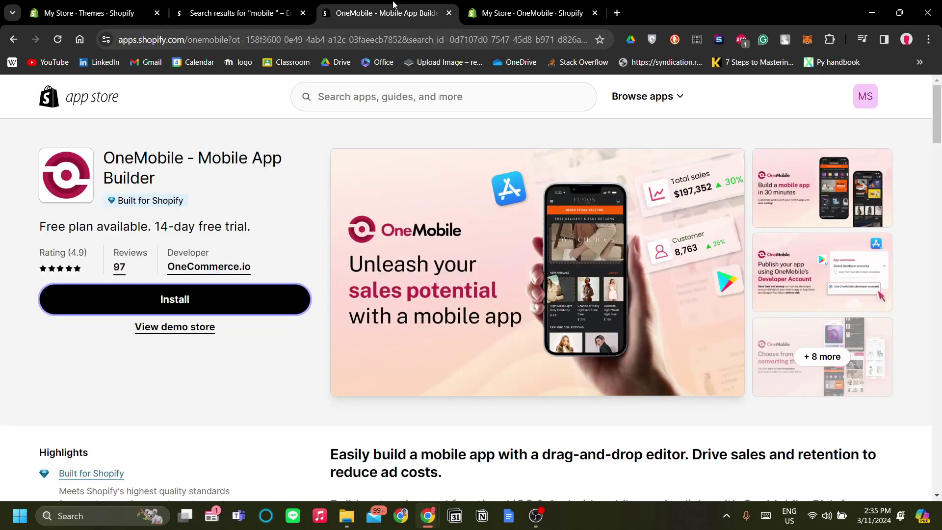
{"action": "scroll", "coordinate": [620, 260], "scroll_direction": "down", "scroll_amount": 10}
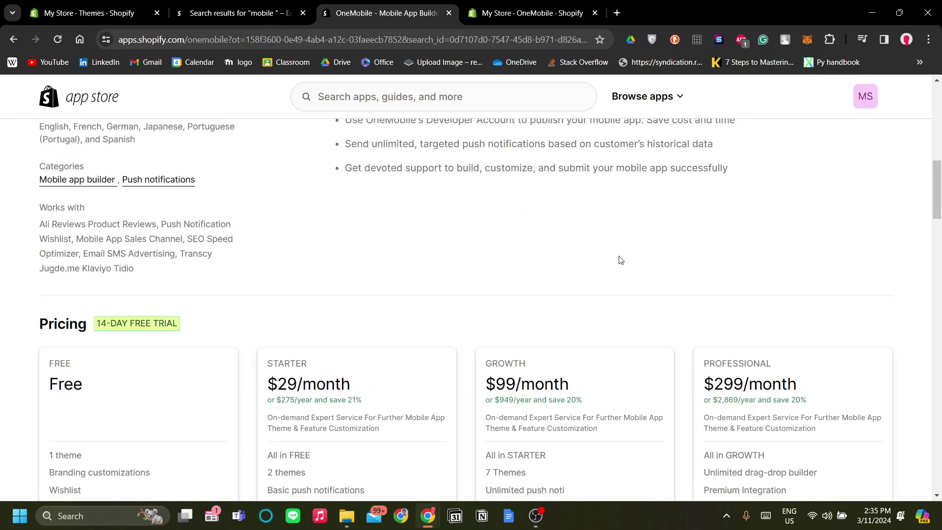
{"action": "scroll", "coordinate": [620, 260], "scroll_direction": "down", "scroll_amount": 5}
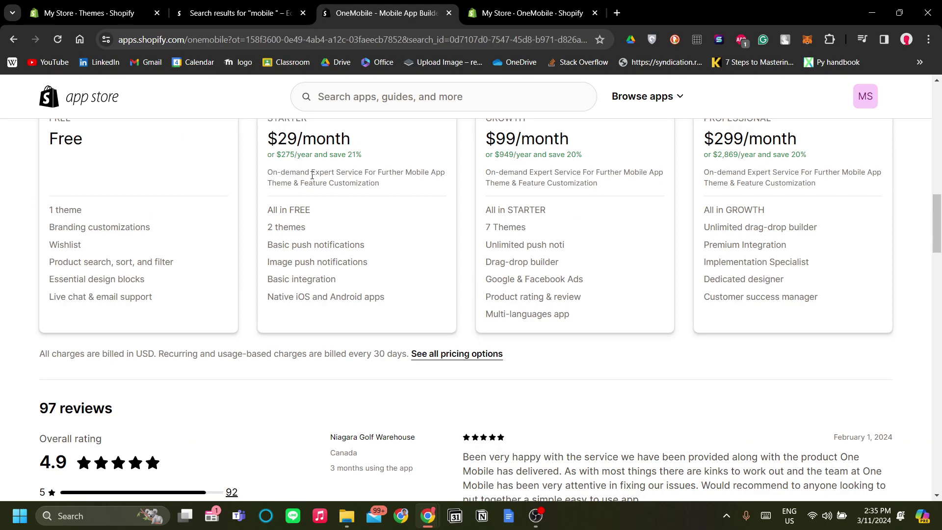
Step: Scroll back up past the plans and return to the OneMobile setup guide
{"action": "scroll", "coordinate": [730, 185], "scroll_direction": "up", "scroll_amount": 1}
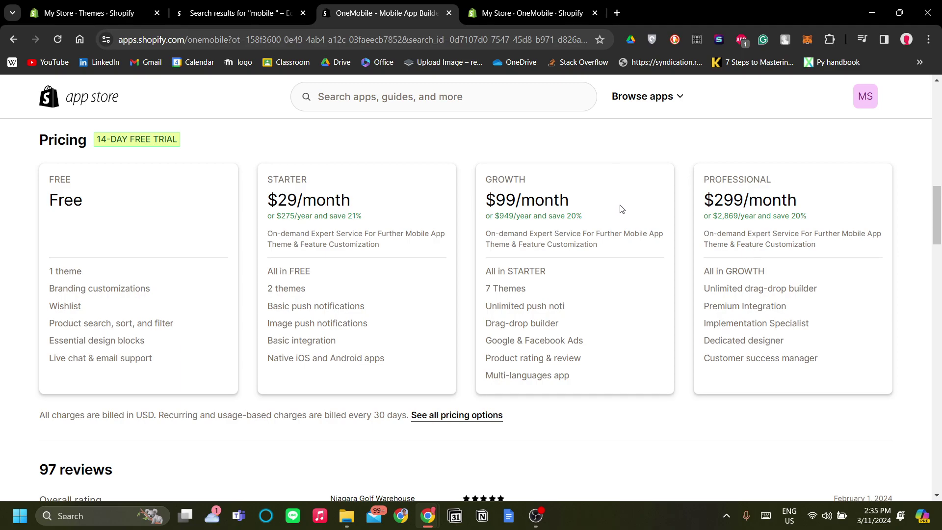
{"action": "scroll", "coordinate": [538, 262], "scroll_direction": "up", "scroll_amount": 1}
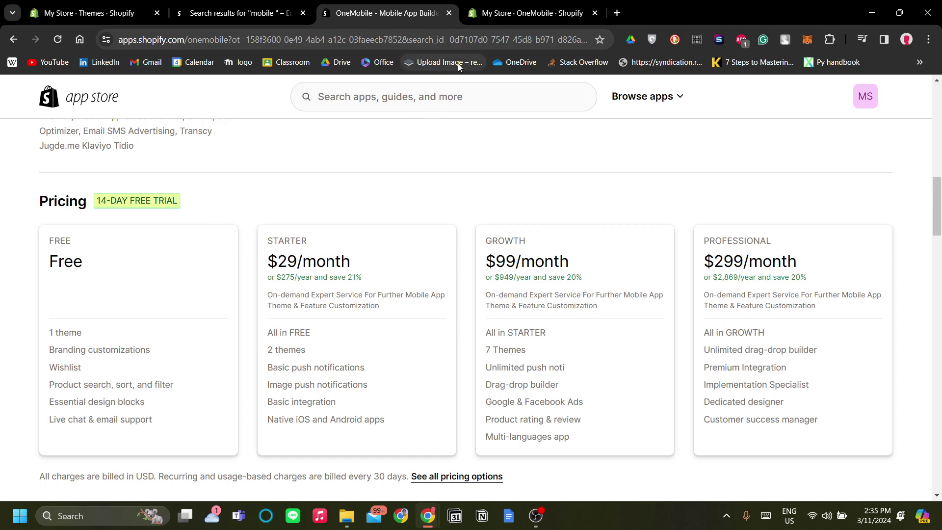
{"action": "left_click", "coordinate": [506, 12]}
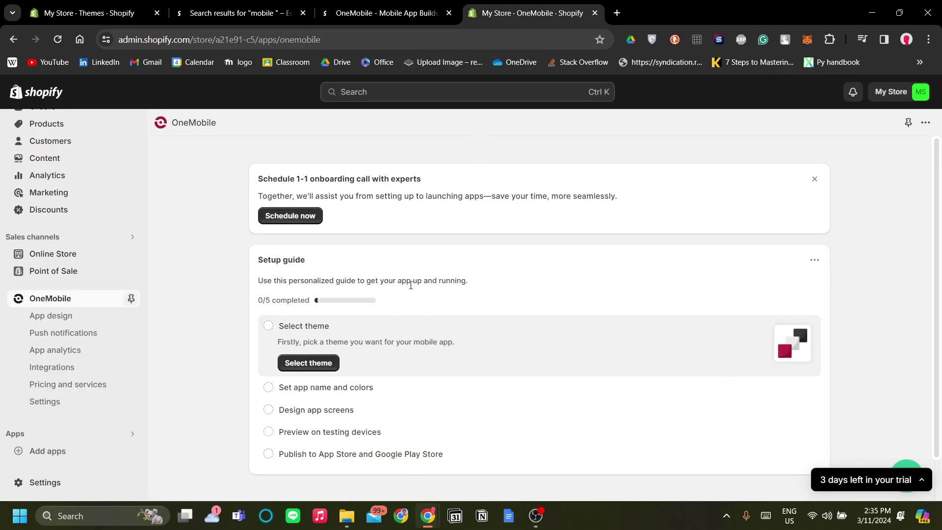
Step: Scroll through the five setup guide steps, then go back to the OneMobile listing's top
{"action": "scroll", "coordinate": [401, 306], "scroll_direction": "down", "scroll_amount": 1}
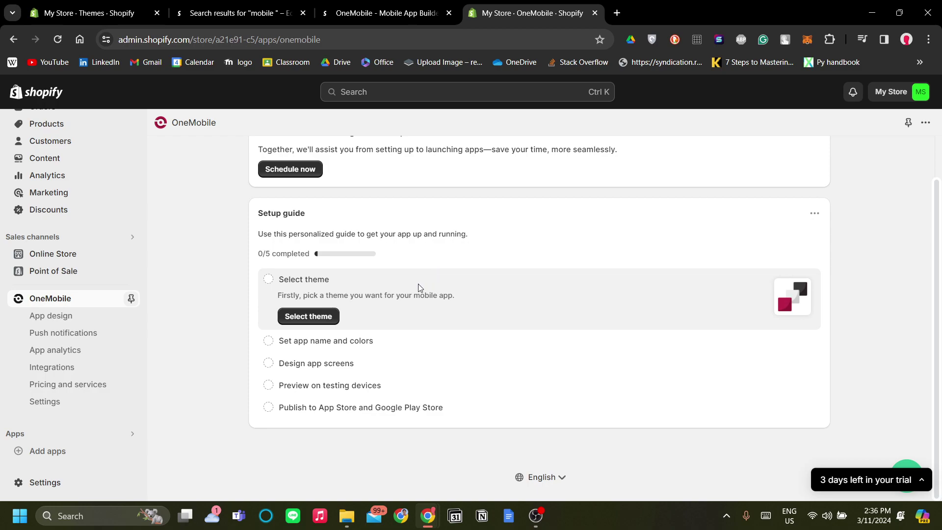
{"action": "scroll", "coordinate": [432, 311], "scroll_direction": "up", "scroll_amount": 1}
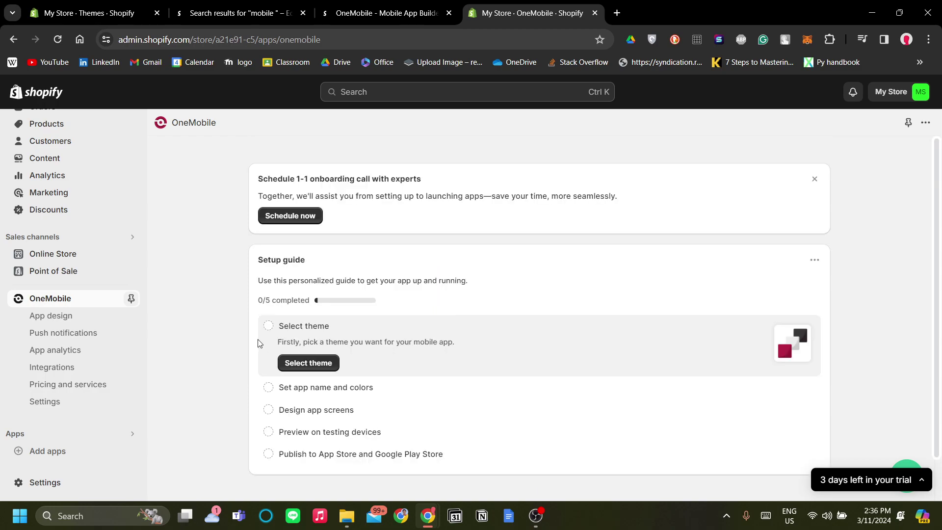
{"action": "left_click", "coordinate": [383, 13]}
{"action": "scroll", "coordinate": [343, 341], "scroll_direction": "up", "scroll_amount": 15}
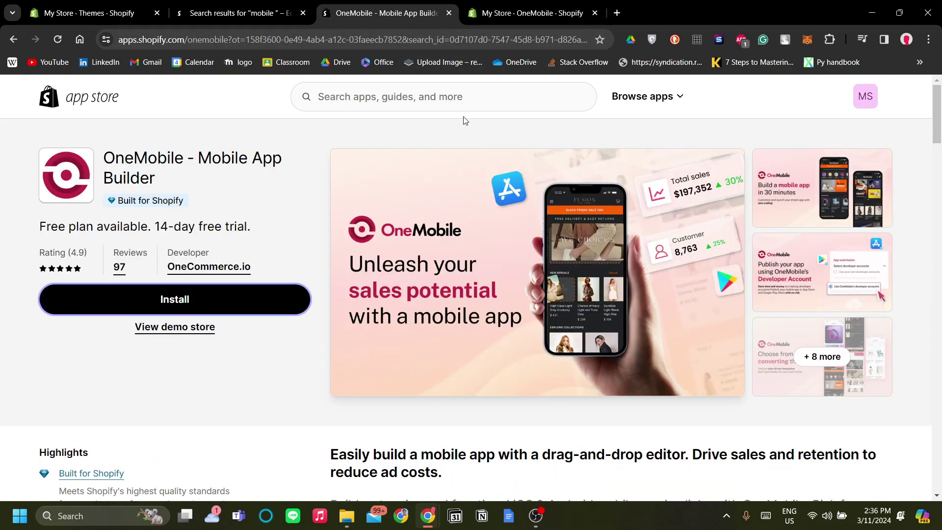
Step: Look over the store's Themes page and browse the list of suggested apps
{"action": "key", "text": "ctrl+shift+Tab"}
{"action": "key", "text": "ctrl+shift+Tab"}
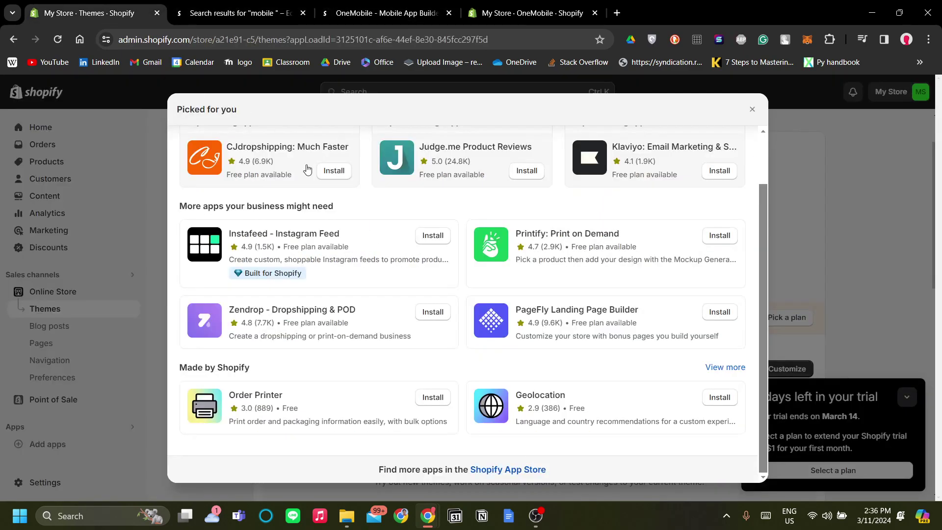
{"action": "left_click", "coordinate": [133, 295]}
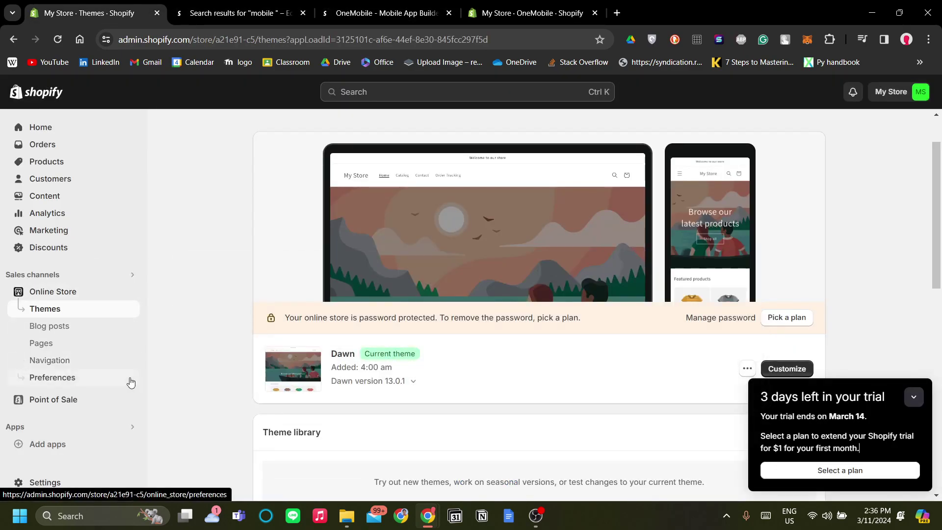
{"action": "left_click", "coordinate": [67, 451]}
{"action": "scroll", "coordinate": [521, 420], "scroll_direction": "down", "scroll_amount": 1}
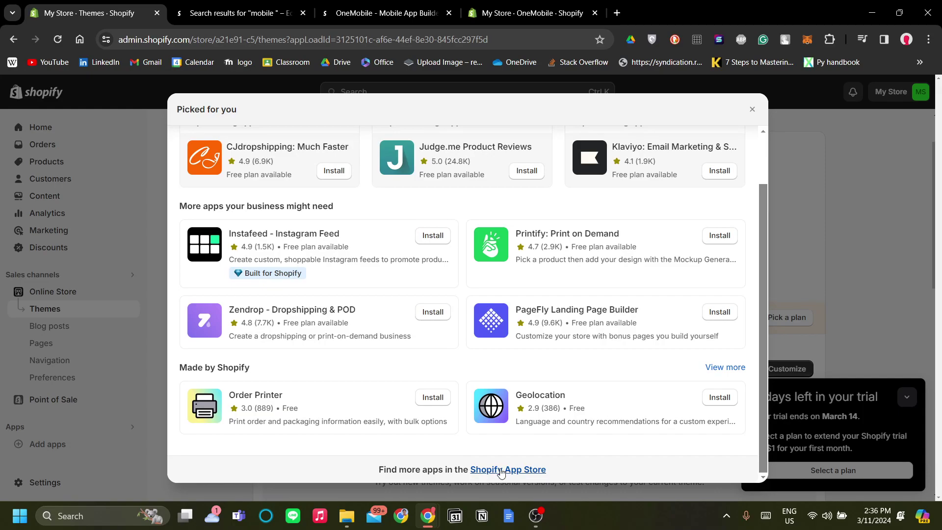
{"action": "scroll", "coordinate": [498, 432], "scroll_direction": "up", "scroll_amount": 1}
{"action": "scroll", "coordinate": [505, 471], "scroll_direction": "down", "scroll_amount": 1}
Step: Switch through the App Store tabs back to the setup guide and open Select theme
{"action": "left_click", "coordinate": [239, 11]}
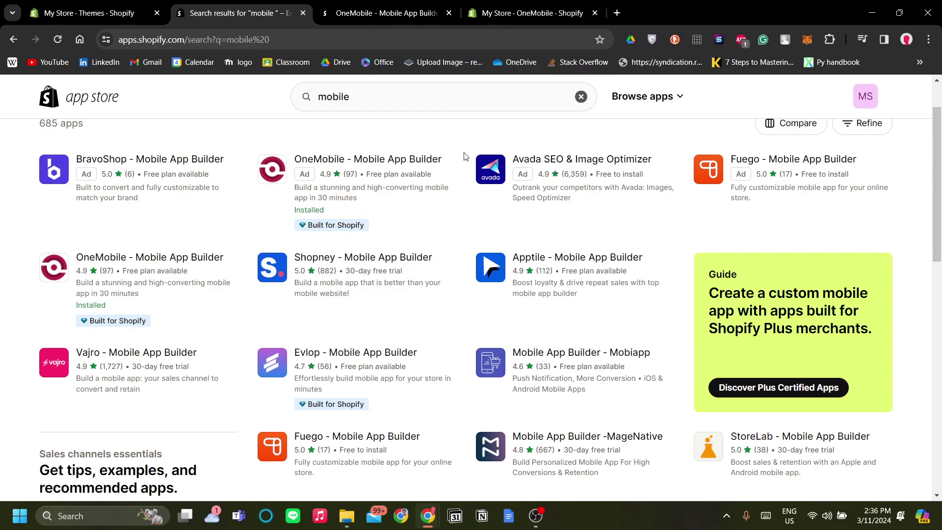
{"action": "left_click", "coordinate": [382, 13]}
{"action": "left_click", "coordinate": [529, 13]}
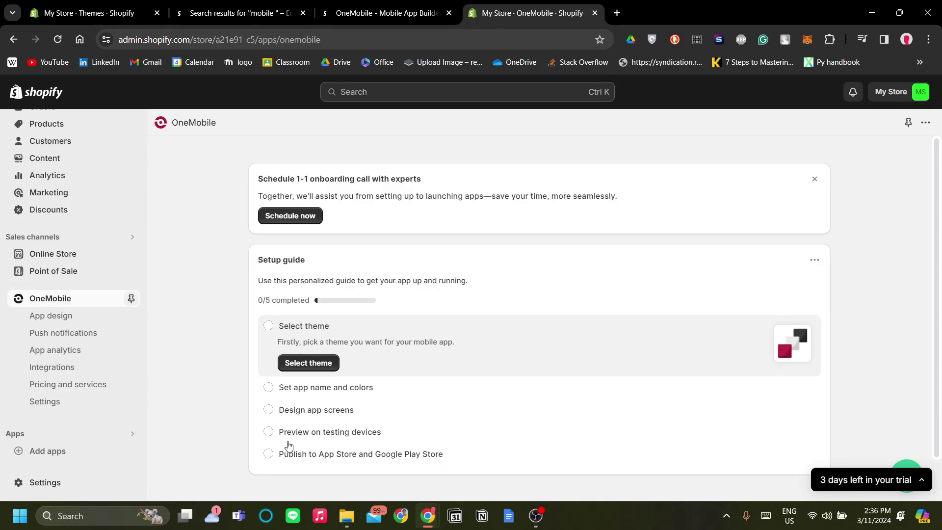
{"action": "scroll", "coordinate": [434, 344], "scroll_direction": "down", "scroll_amount": 1}
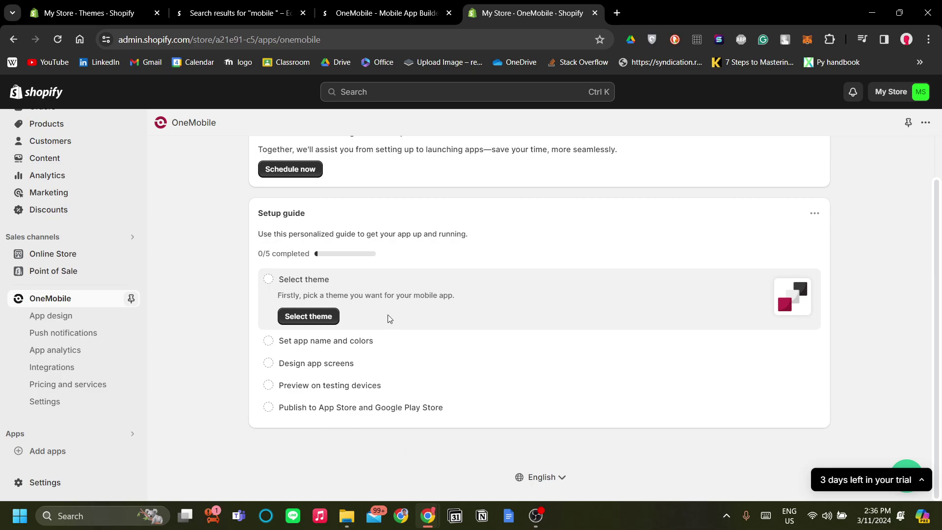
{"action": "left_click", "coordinate": [334, 317]}
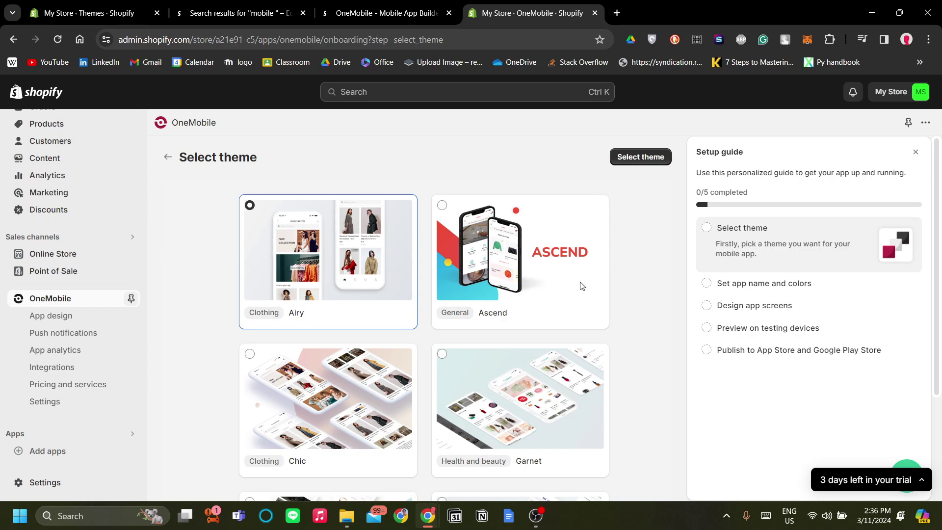
Step: Browse the theme cards, try Ascend, then select and save the Airy theme
{"action": "scroll", "coordinate": [570, 294], "scroll_direction": "down", "scroll_amount": 2}
{"action": "scroll", "coordinate": [570, 299], "scroll_direction": "up", "scroll_amount": 2}
{"action": "scroll", "coordinate": [491, 302], "scroll_direction": "down", "scroll_amount": 2}
{"action": "scroll", "coordinate": [484, 351], "scroll_direction": "up", "scroll_amount": 3}
{"action": "scroll", "coordinate": [306, 322], "scroll_direction": "down", "scroll_amount": 1}
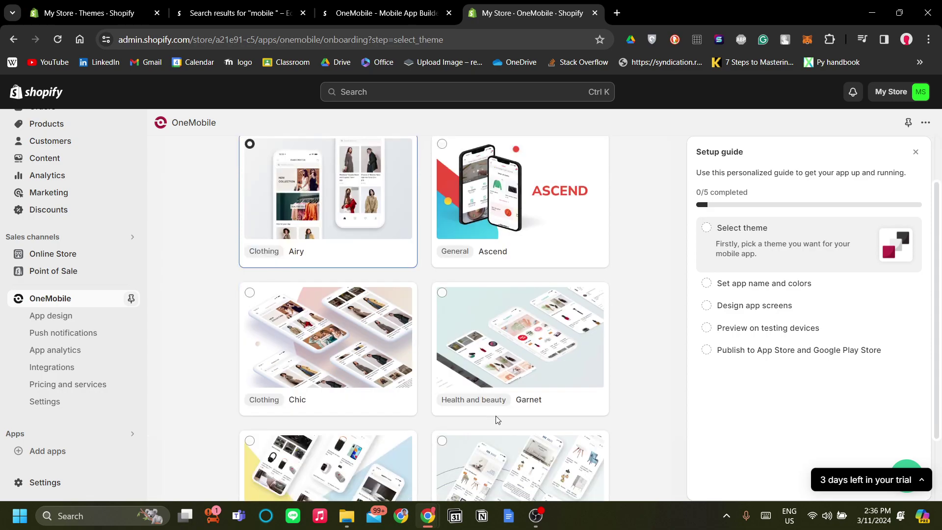
{"action": "scroll", "coordinate": [495, 412], "scroll_direction": "down", "scroll_amount": 2}
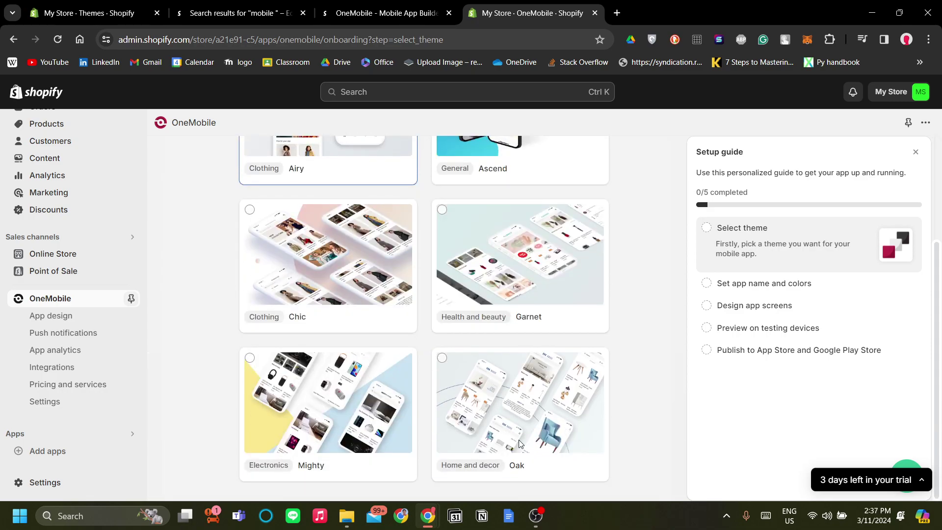
{"action": "scroll", "coordinate": [344, 472], "scroll_direction": "up", "scroll_amount": 2}
{"action": "scroll", "coordinate": [583, 278], "scroll_direction": "up", "scroll_amount": 1}
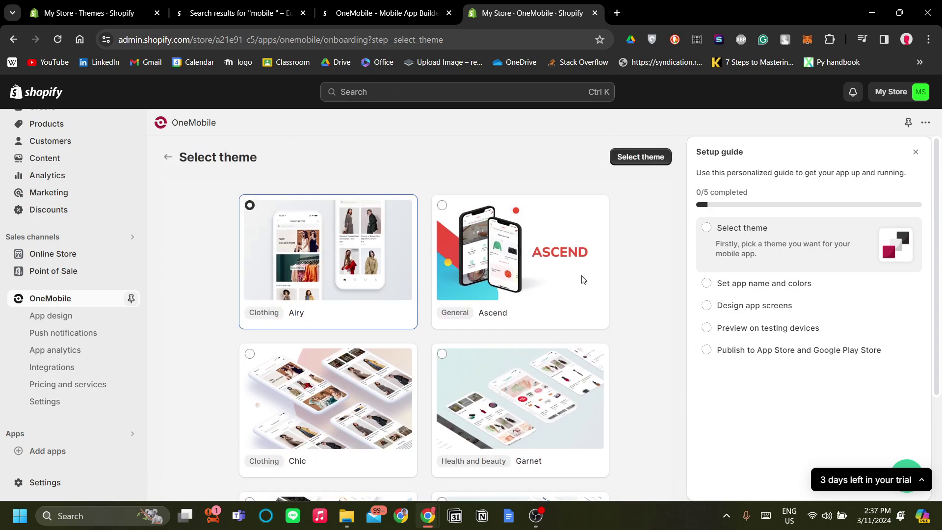
{"action": "left_click", "coordinate": [441, 208]}
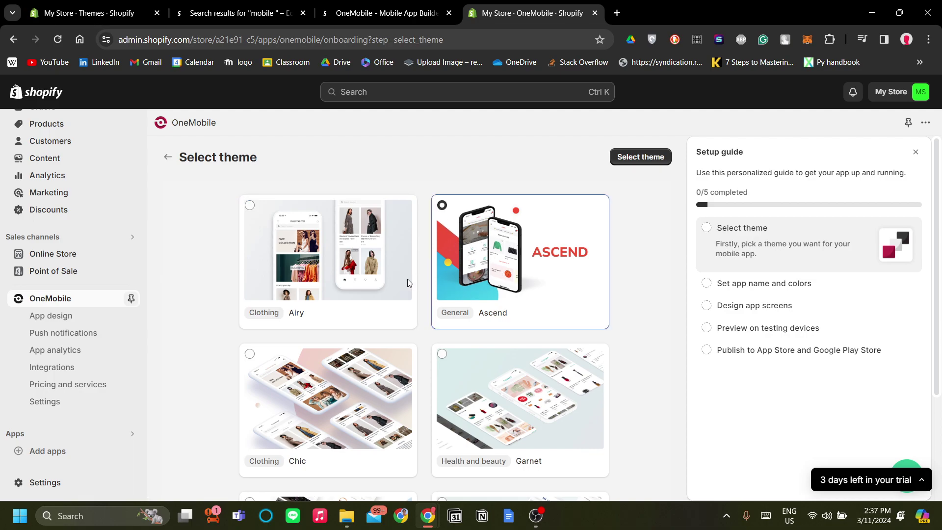
{"action": "left_click", "coordinate": [249, 205]}
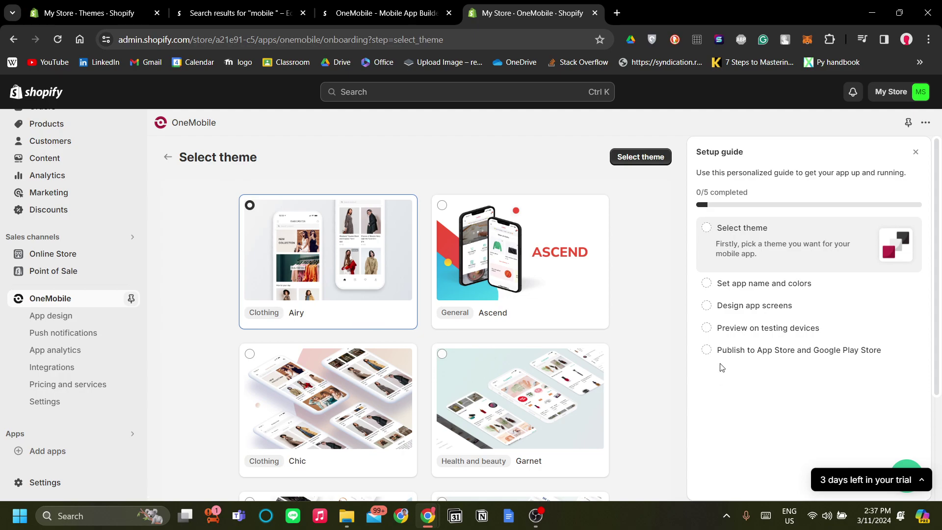
{"action": "left_click", "coordinate": [649, 155]}
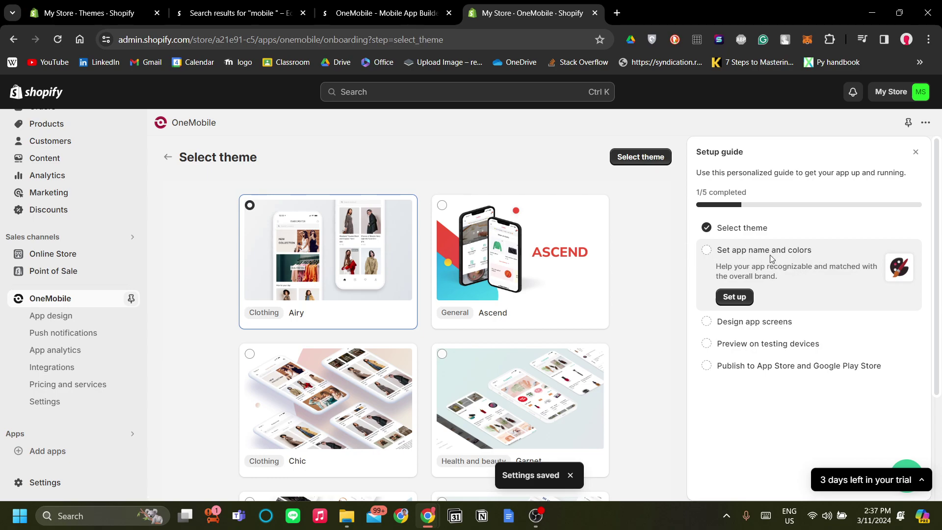
{"action": "scroll", "coordinate": [672, 305], "scroll_direction": "down", "scroll_amount": 3}
Step: Open the app name and colors step and rename the app to AsikCloth
{"action": "left_click", "coordinate": [734, 297]}
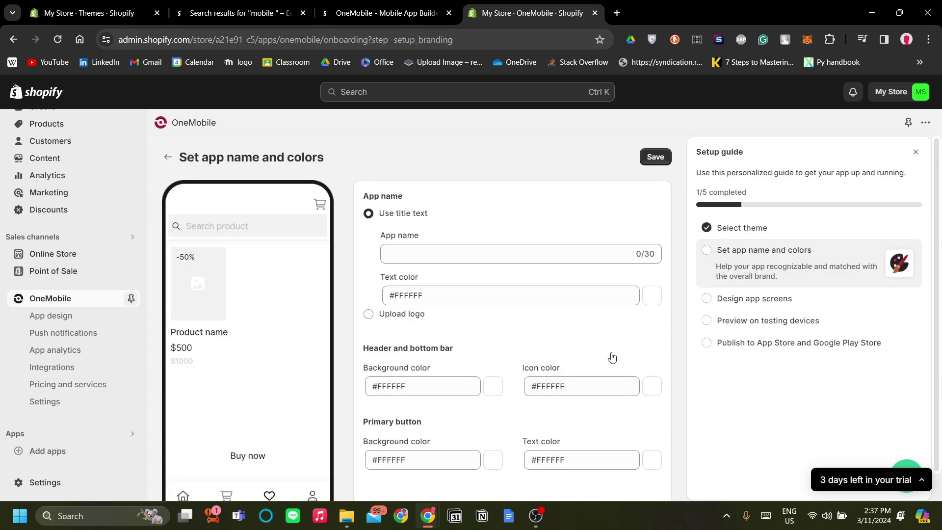
{"action": "triple_click", "coordinate": [486, 261]}
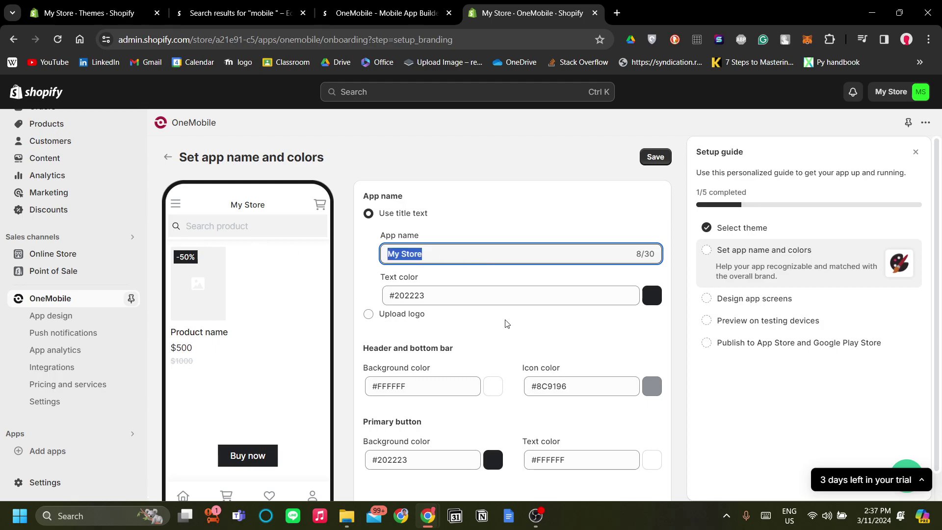
{"action": "type", "text": "AsikCloth"}
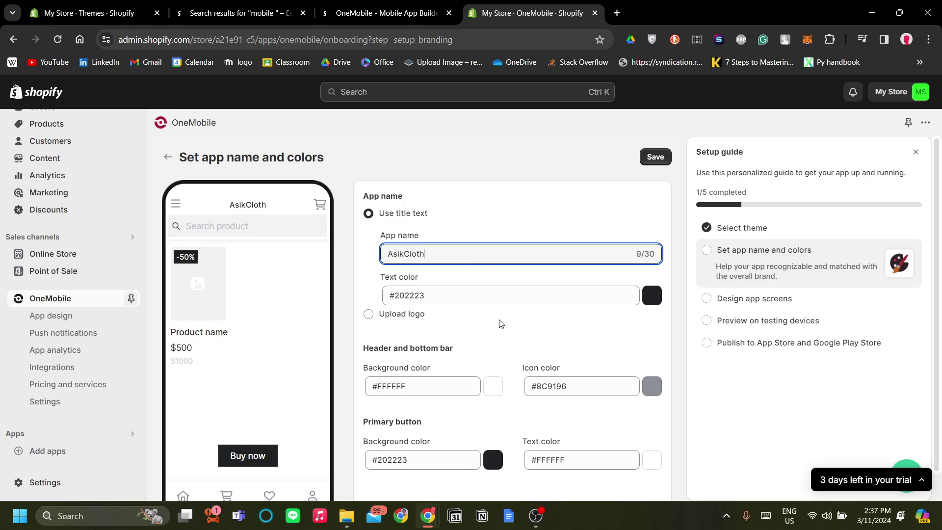
{"action": "scroll", "coordinate": [500, 306], "scroll_direction": "down", "scroll_amount": 1}
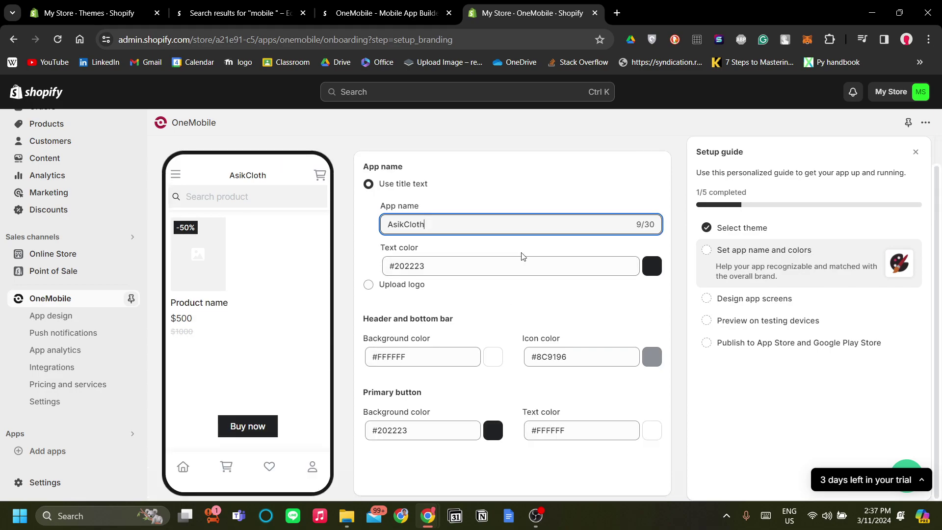
{"action": "scroll", "coordinate": [563, 414], "scroll_direction": "up", "scroll_amount": 1}
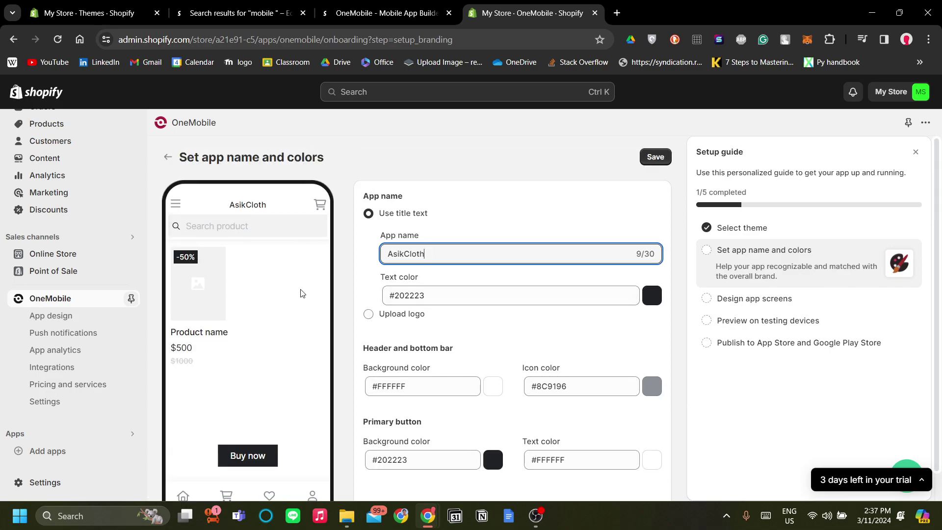
{"action": "scroll", "coordinate": [357, 293], "scroll_direction": "down", "scroll_amount": 1}
{"action": "left_click", "coordinate": [662, 276]}
Step: Set the title text colour to muted red #b45959 and choose Upload logo instead
{"action": "left_click", "coordinate": [656, 272]}
{"action": "left_click_drag", "start_coordinate": [665, 238], "coordinate": [684, 202]}
{"action": "left_click", "coordinate": [916, 152]}
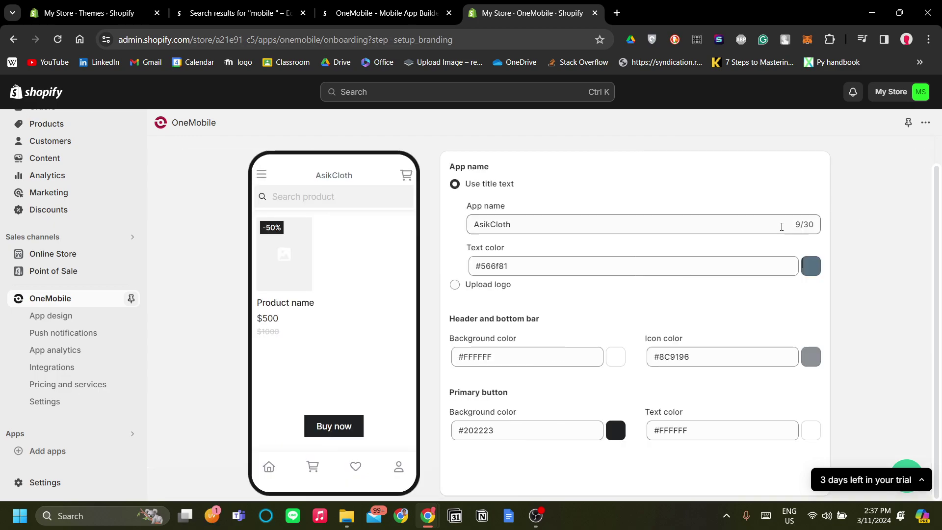
{"action": "left_click", "coordinate": [816, 265]}
{"action": "left_click_drag", "start_coordinate": [813, 198], "coordinate": [847, 184]}
{"action": "left_click_drag", "start_coordinate": [893, 218], "coordinate": [891, 158]}
{"action": "left_click", "coordinate": [904, 149]}
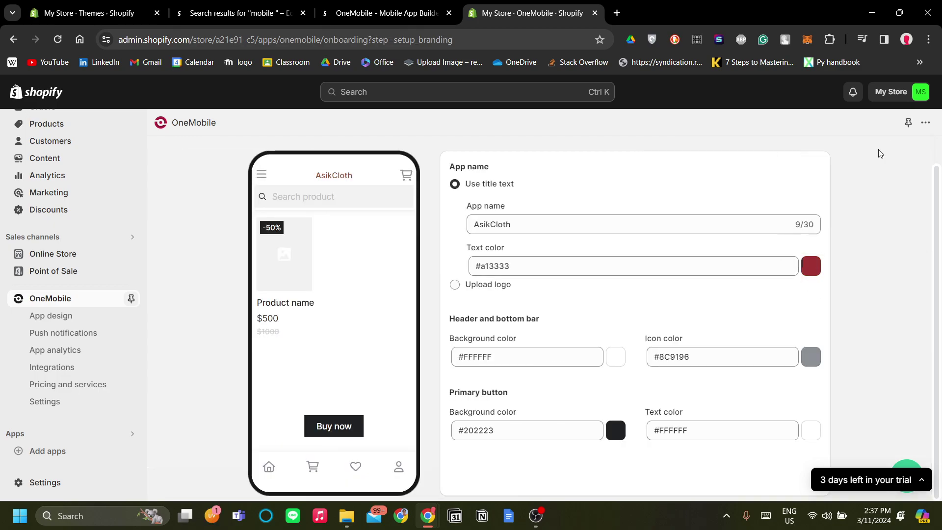
{"action": "left_click", "coordinate": [811, 265]}
{"action": "left_click", "coordinate": [832, 180]}
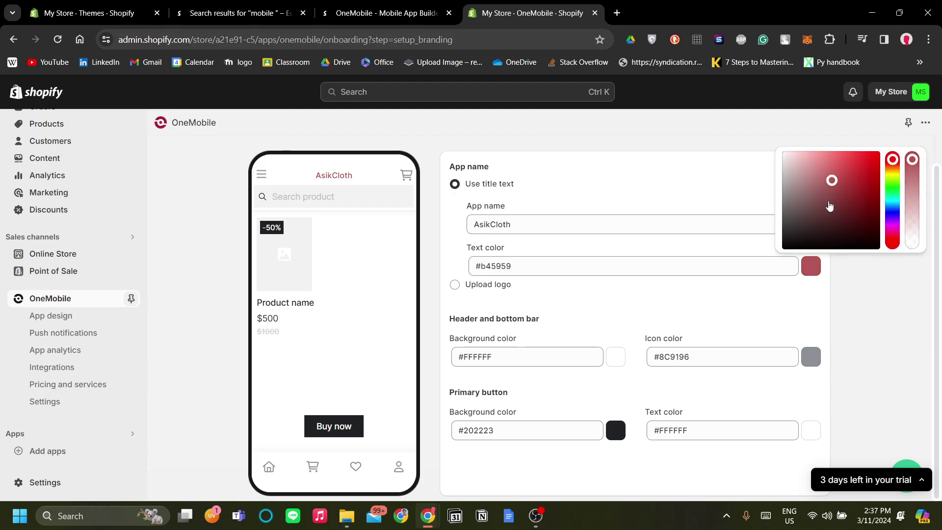
{"action": "left_click", "coordinate": [490, 166]}
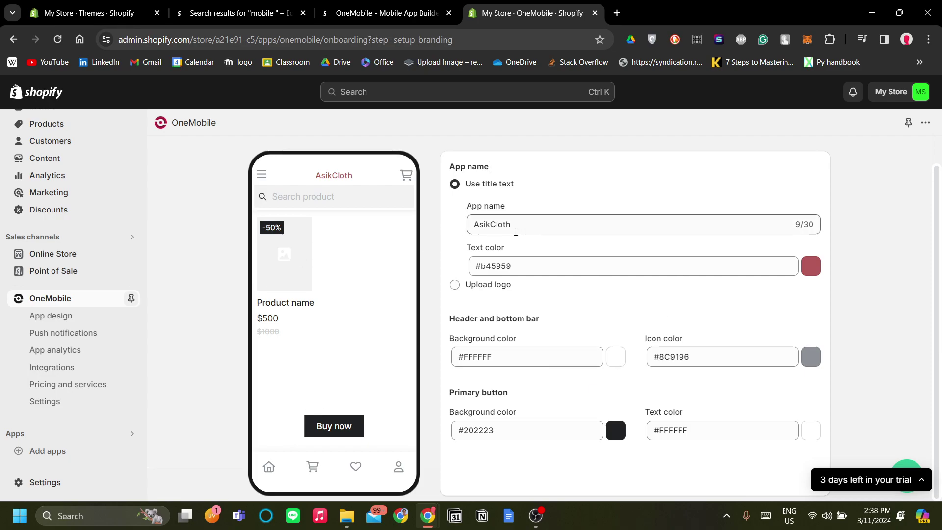
{"action": "left_click", "coordinate": [454, 285]}
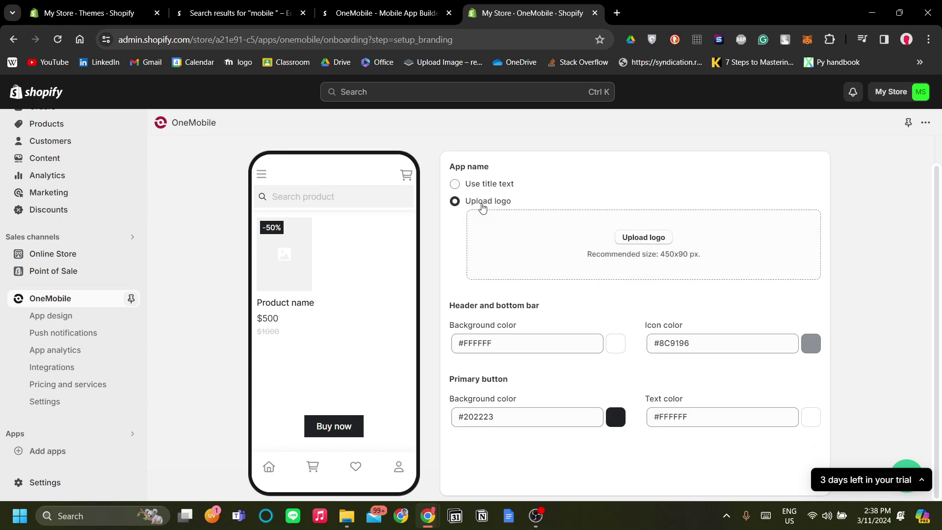
Step: Upload the YOUR COOL DESIGN image as the app logo and crop it
{"action": "left_click_drag", "start_coordinate": [596, 254], "coordinate": [736, 256]}
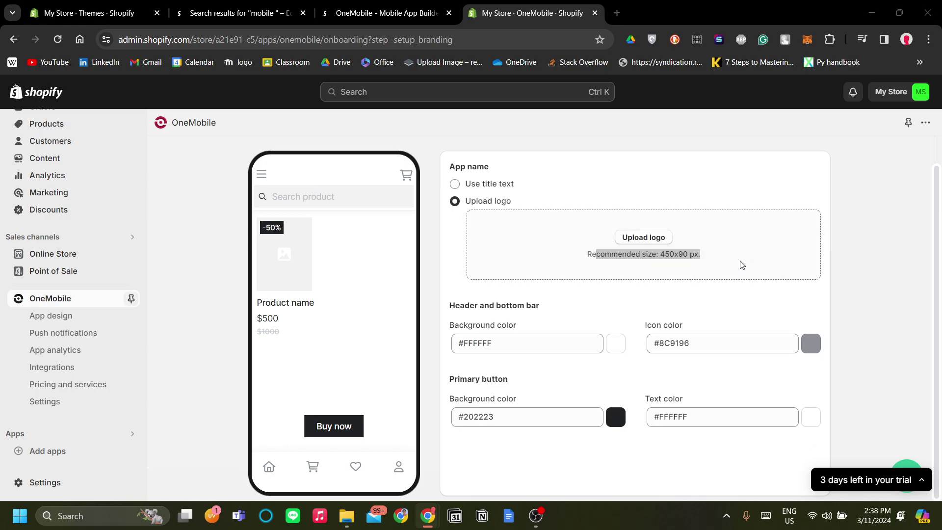
{"action": "left_click", "coordinate": [784, 159]}
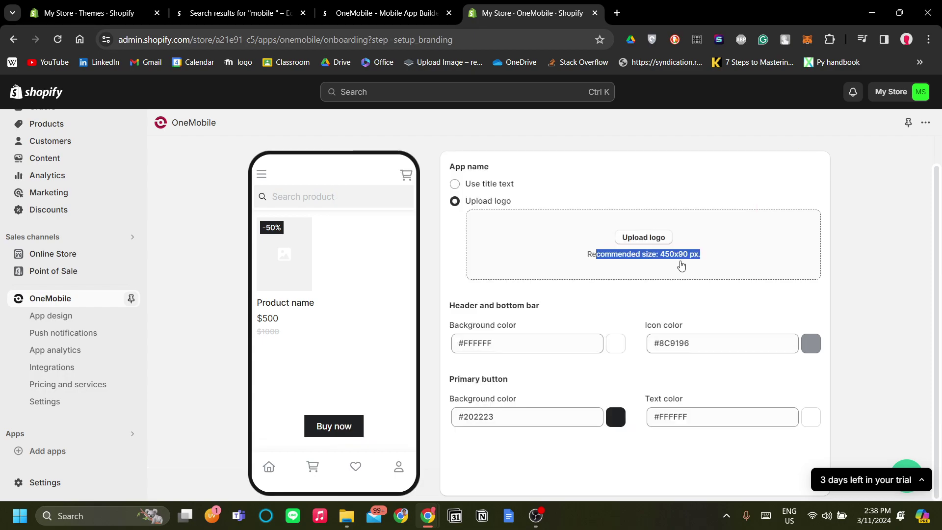
{"action": "left_click", "coordinate": [657, 239]}
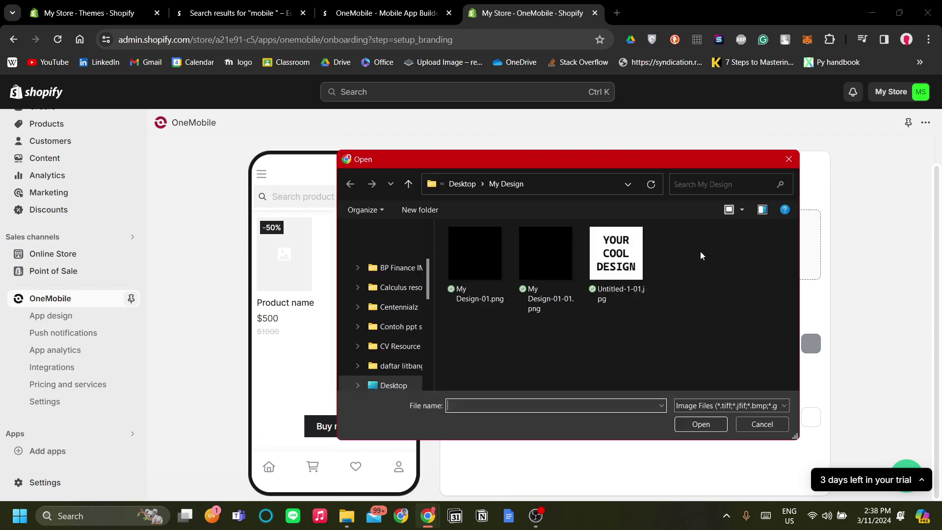
{"action": "double_click", "coordinate": [617, 259]}
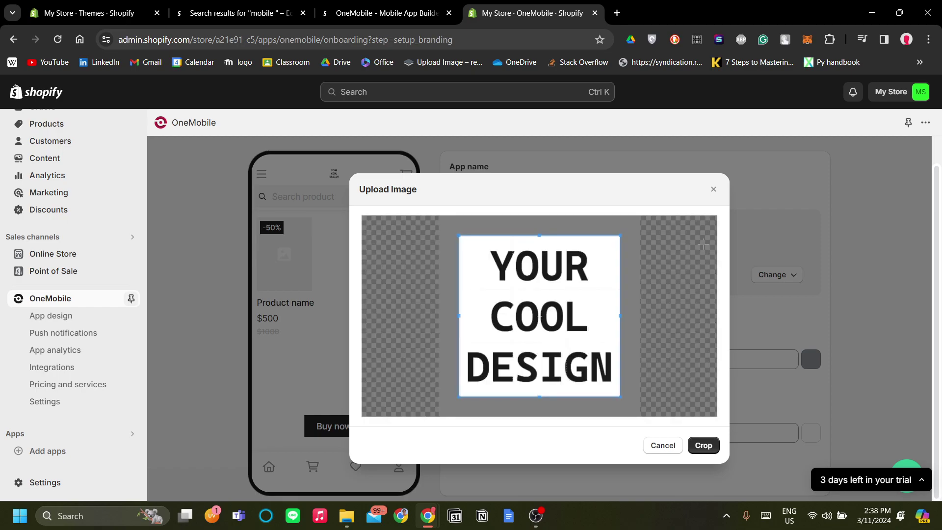
{"action": "mouse_move", "coordinate": [619, 398]}
{"action": "left_mouse_down"}
{"action": "mouse_move", "coordinate": [623, 387]}
{"action": "mouse_move", "coordinate": [625, 397]}
{"action": "left_mouse_up"}
{"action": "left_click", "coordinate": [717, 446]}
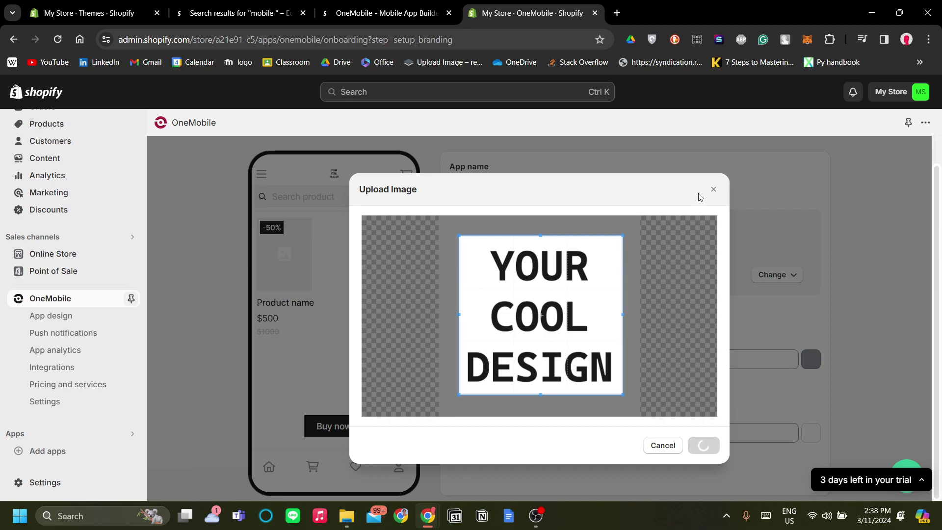
Step: Close the upload window and keep the uploaded logo selected for the header
{"action": "left_click", "coordinate": [715, 189]}
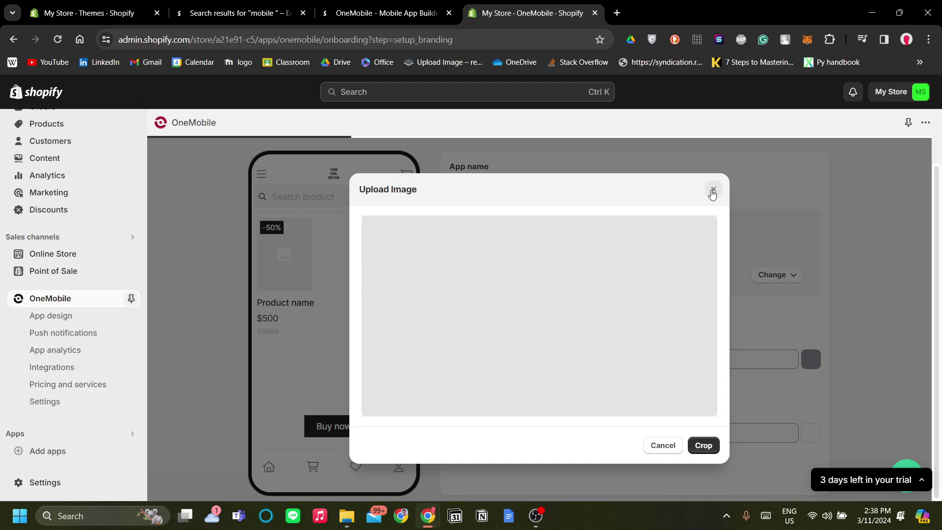
{"action": "left_click", "coordinate": [712, 191]}
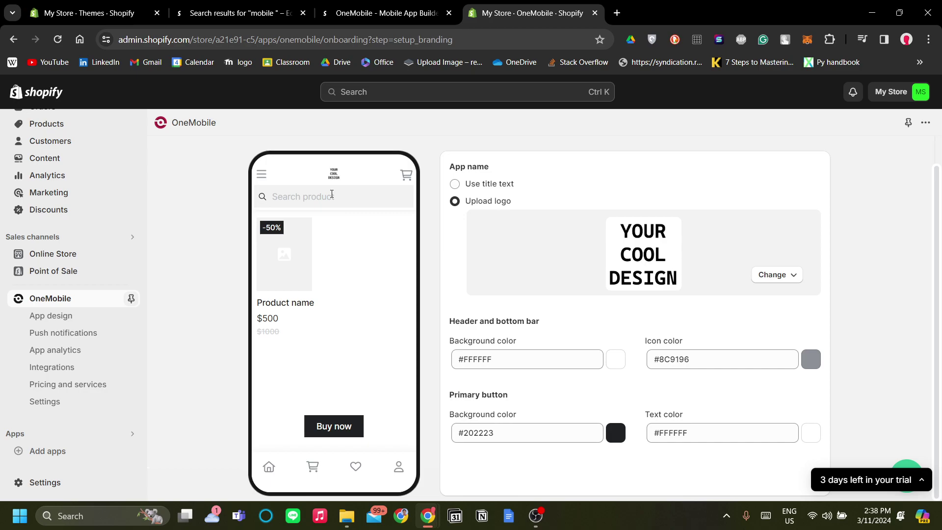
{"action": "left_click", "coordinate": [455, 184]}
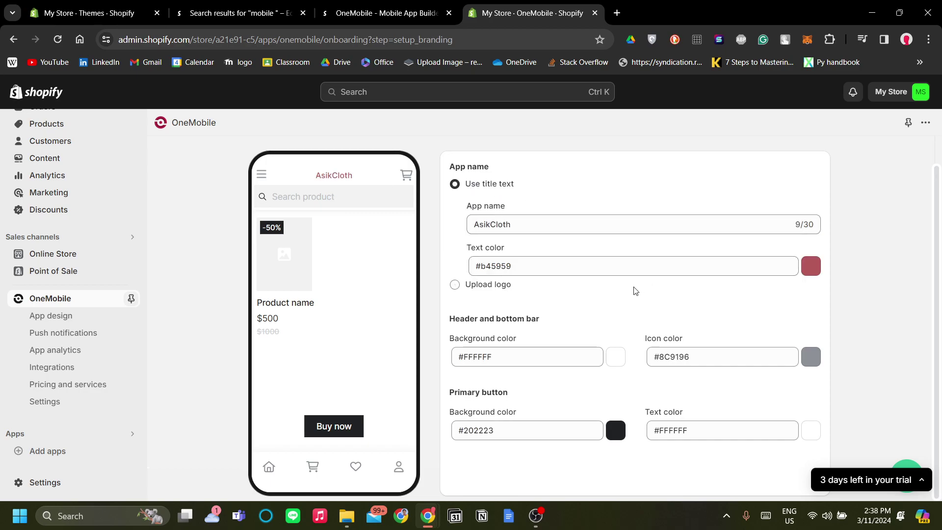
{"action": "left_click", "coordinate": [464, 292]}
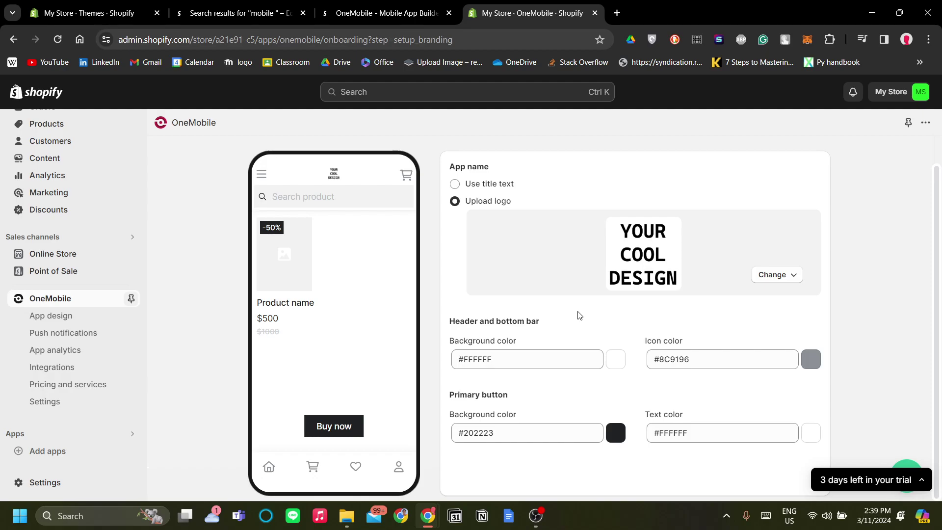
{"action": "left_click", "coordinate": [617, 360]}
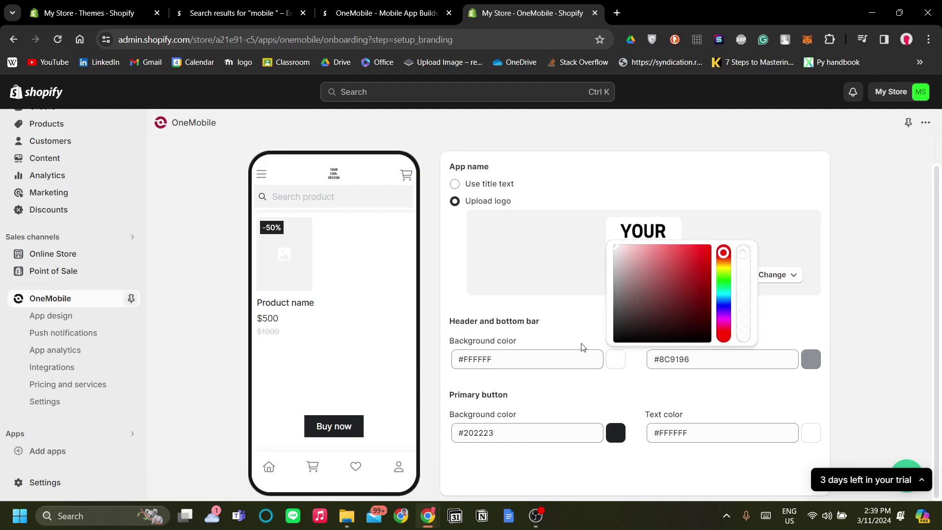
Step: Make the header and bottom bar background #000000 with white #ffffff icons
{"action": "left_click", "coordinate": [616, 359]}
{"action": "left_click", "coordinate": [664, 280]}
{"action": "left_click_drag", "start_coordinate": [664, 280], "coordinate": [628, 275]}
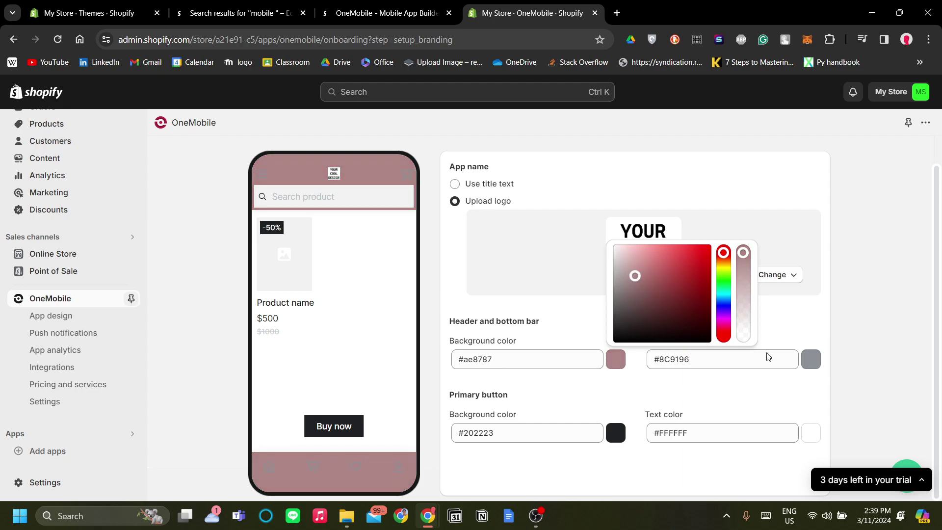
{"action": "left_click", "coordinate": [810, 359]}
{"action": "left_click", "coordinate": [830, 278]}
{"action": "left_click", "coordinate": [839, 276]}
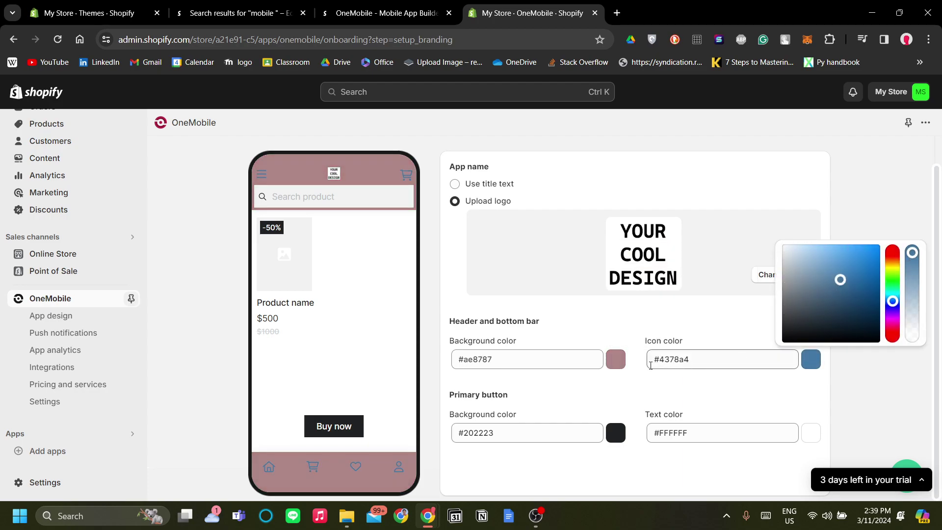
{"action": "left_click", "coordinate": [615, 359]}
{"action": "left_click", "coordinate": [616, 289]}
{"action": "left_click_drag", "start_coordinate": [618, 292], "coordinate": [594, 383]}
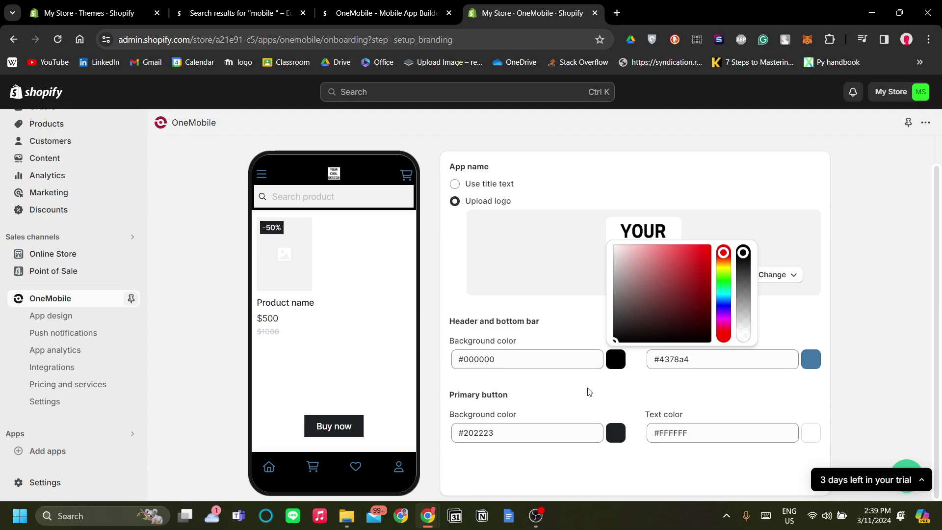
{"action": "left_click", "coordinate": [588, 391]}
{"action": "left_click", "coordinate": [811, 359]}
{"action": "left_click_drag", "start_coordinate": [784, 290], "coordinate": [724, 176]}
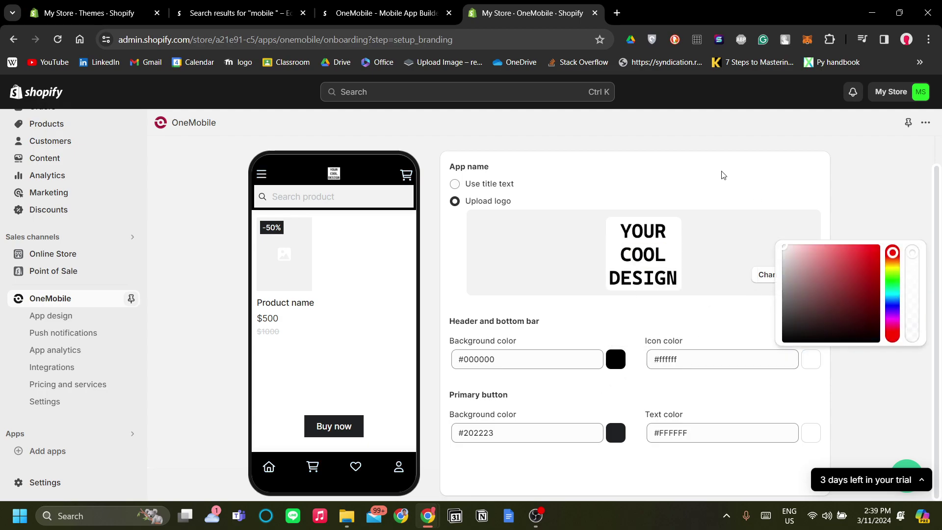
{"action": "left_click", "coordinate": [646, 145]}
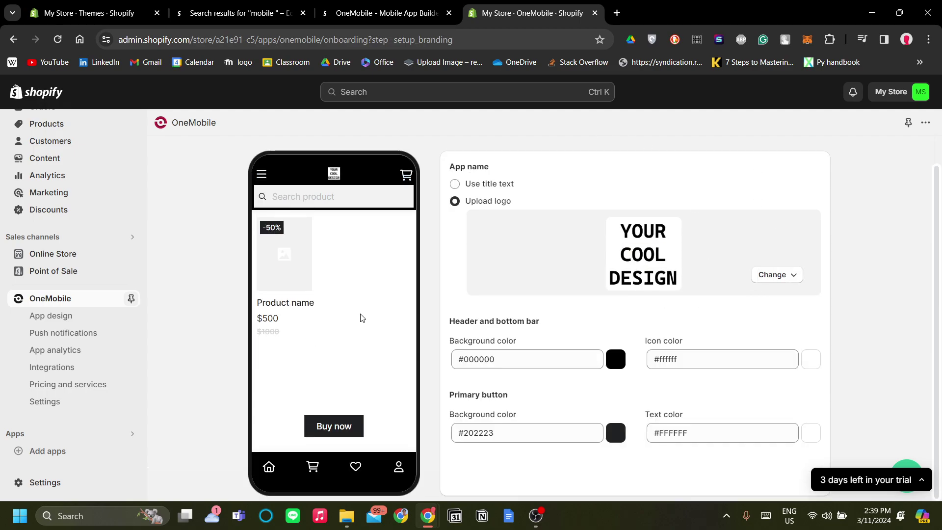
Step: Give the Buy now button a dark red #9c2121 background with white #ffffff text
{"action": "left_click", "coordinate": [615, 433]}
{"action": "left_click_drag", "start_coordinate": [666, 372], "coordinate": [694, 340]}
{"action": "left_click", "coordinate": [724, 367]}
{"action": "left_click_drag", "start_coordinate": [727, 371], "coordinate": [724, 324]}
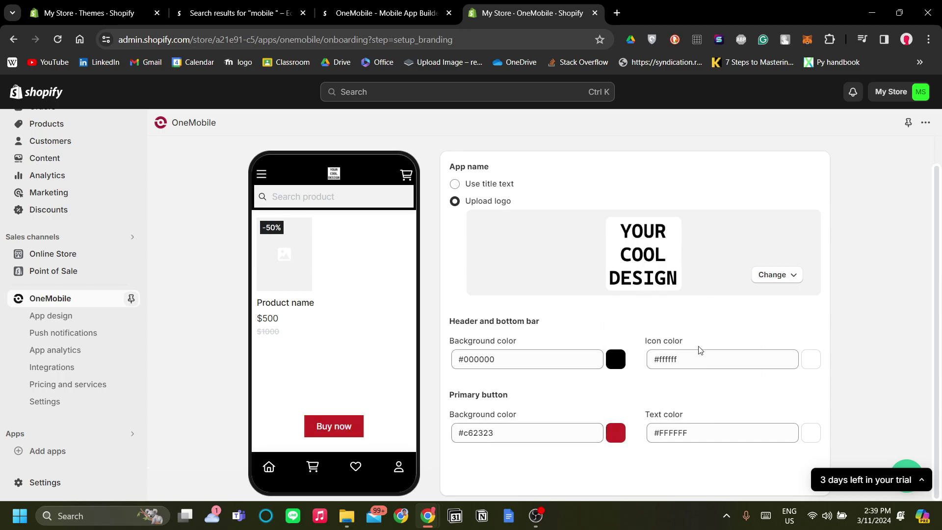
{"action": "left_click", "coordinate": [613, 436]}
{"action": "mouse_move", "coordinate": [681, 358]}
{"action": "left_mouse_down"}
{"action": "mouse_move", "coordinate": [673, 354]}
{"action": "mouse_move", "coordinate": [689, 360]}
{"action": "left_mouse_up"}
{"action": "left_click", "coordinate": [841, 362]}
{"action": "left_click", "coordinate": [817, 435]}
{"action": "left_click_drag", "start_coordinate": [801, 378], "coordinate": [778, 311]}
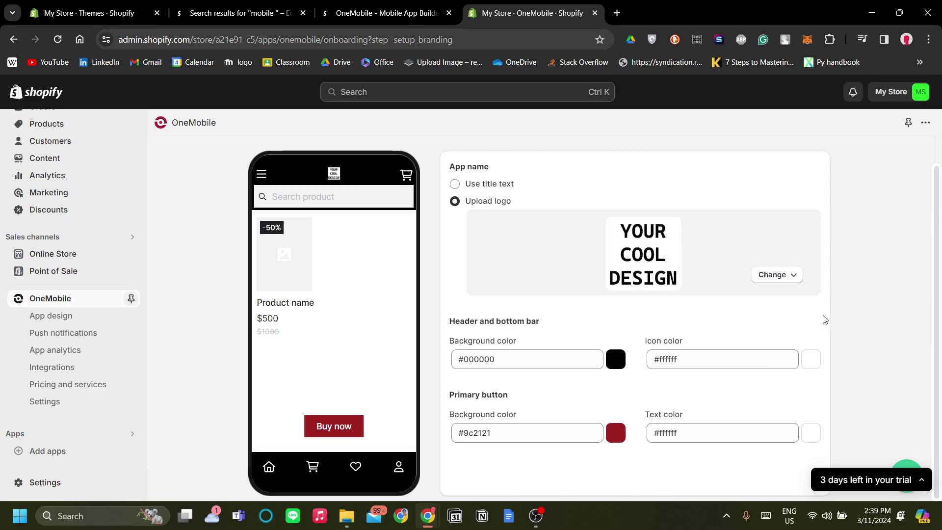
{"action": "scroll", "coordinate": [785, 277], "scroll_direction": "up", "scroll_amount": 1}
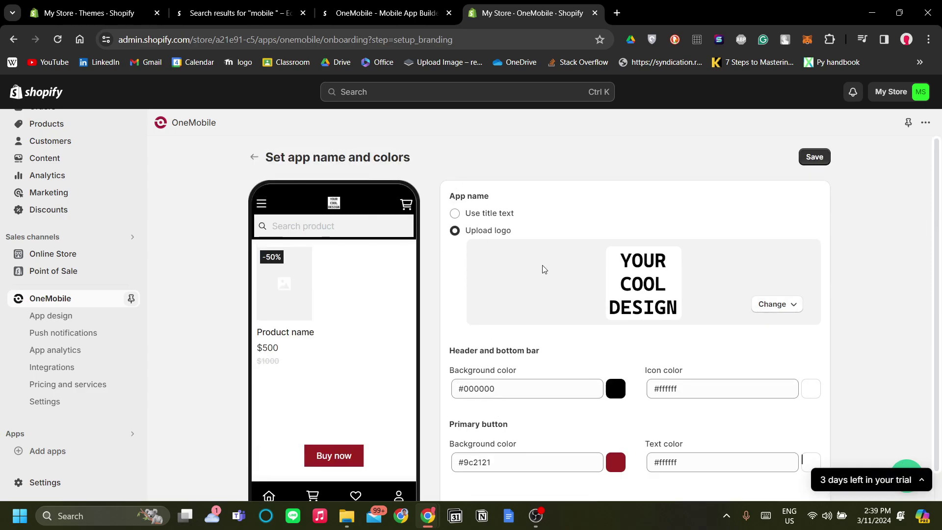
Step: Save the AsikCloth branding, then return to the OneMobile Setup guide from the sidebar
{"action": "left_click", "coordinate": [820, 157]}
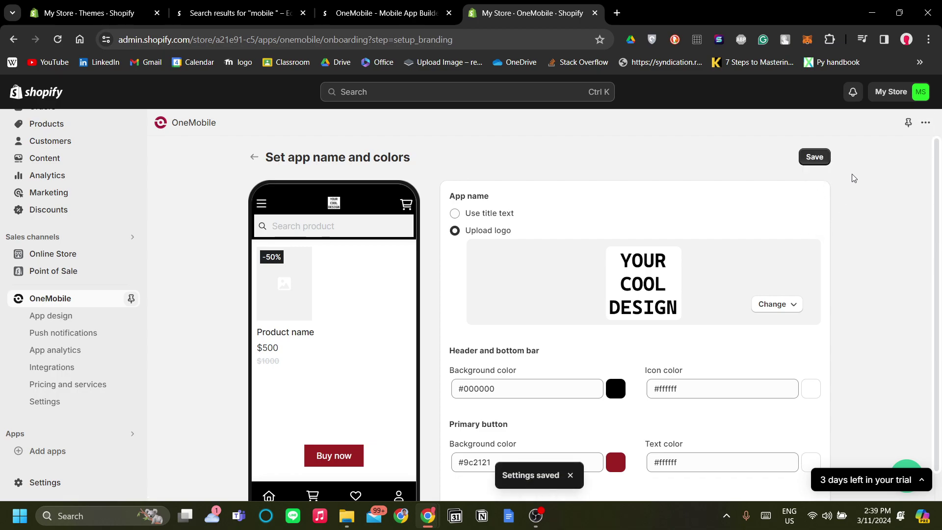
{"action": "left_click", "coordinate": [926, 124]}
{"action": "left_click", "coordinate": [925, 123]}
{"action": "left_click", "coordinate": [908, 124]}
{"action": "left_click", "coordinate": [908, 129]}
{"action": "scroll", "coordinate": [707, 270], "scroll_direction": "down", "scroll_amount": 1}
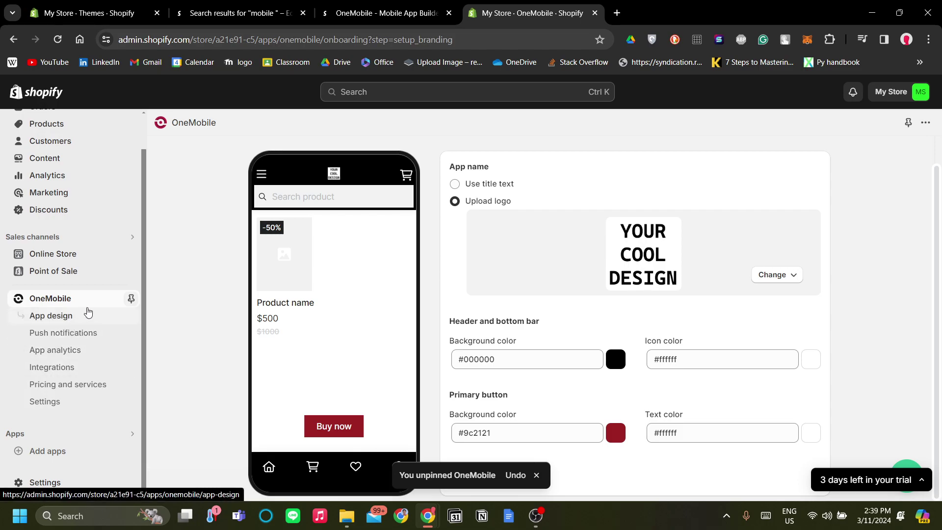
{"action": "scroll", "coordinate": [441, 351], "scroll_direction": "up", "scroll_amount": 1}
{"action": "left_click", "coordinate": [69, 297]}
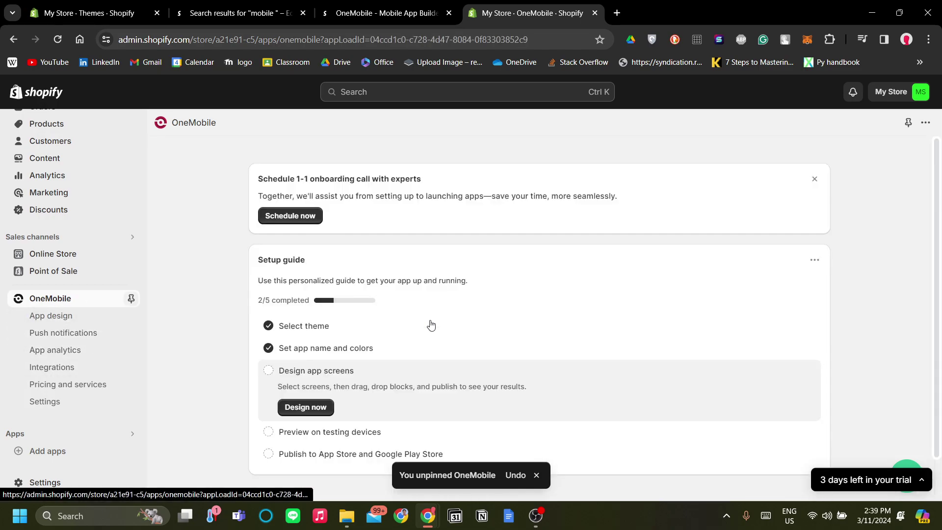
{"action": "scroll", "coordinate": [434, 328], "scroll_direction": "down", "scroll_amount": 1}
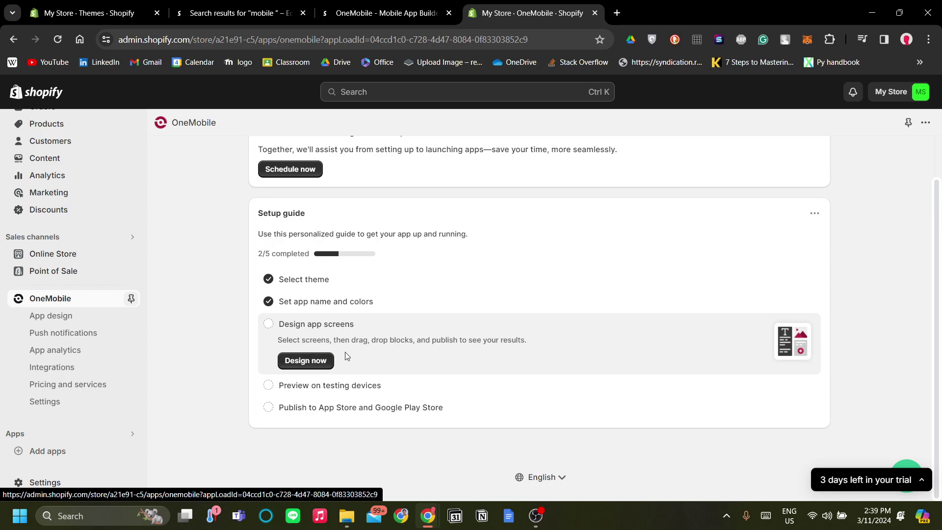
Step: Open the app screen designer and scroll through the Home screen phone preview
{"action": "left_click", "coordinate": [324, 361]}
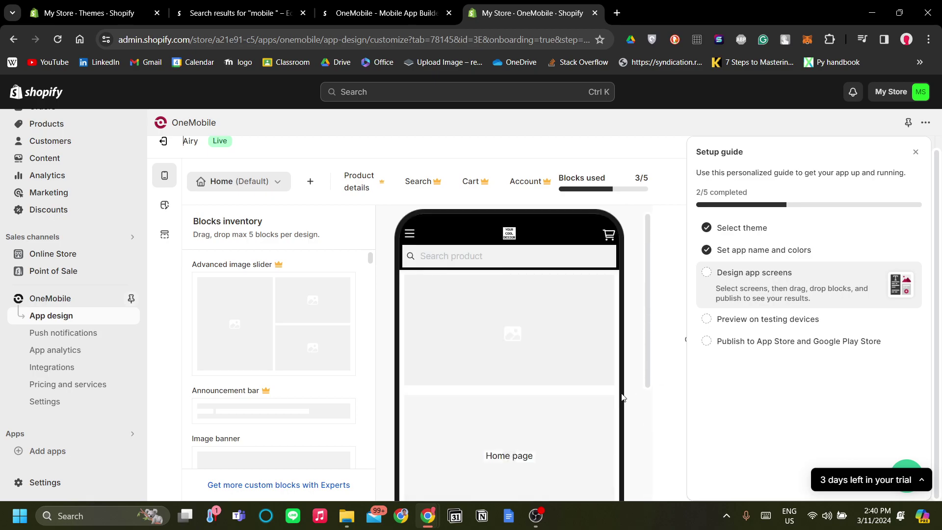
{"action": "scroll", "coordinate": [359, 363], "scroll_direction": "down", "scroll_amount": 4}
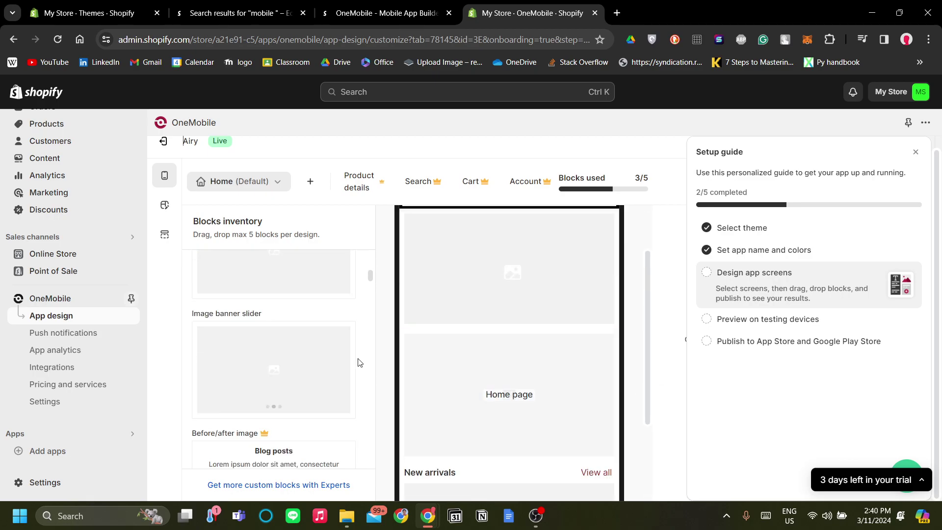
{"action": "scroll", "coordinate": [359, 361], "scroll_direction": "up", "scroll_amount": 5}
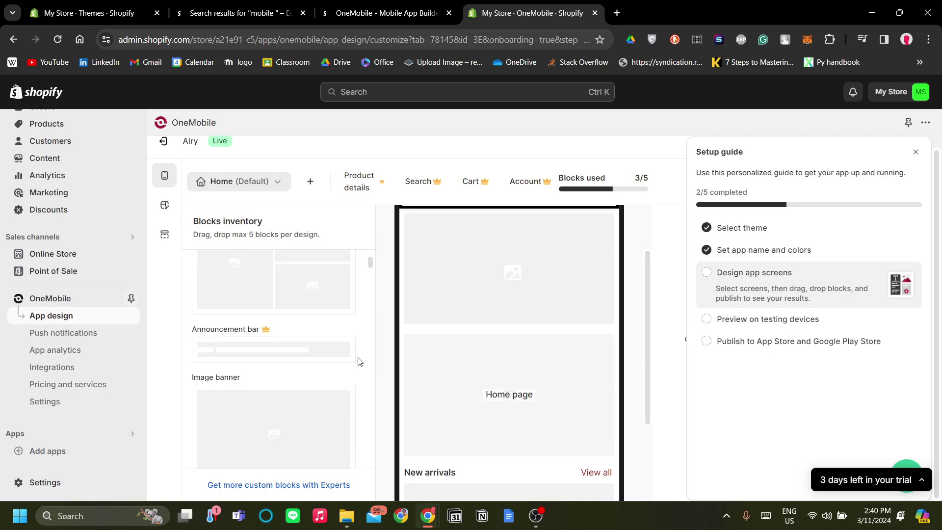
{"action": "scroll", "coordinate": [334, 294], "scroll_direction": "up", "scroll_amount": 1}
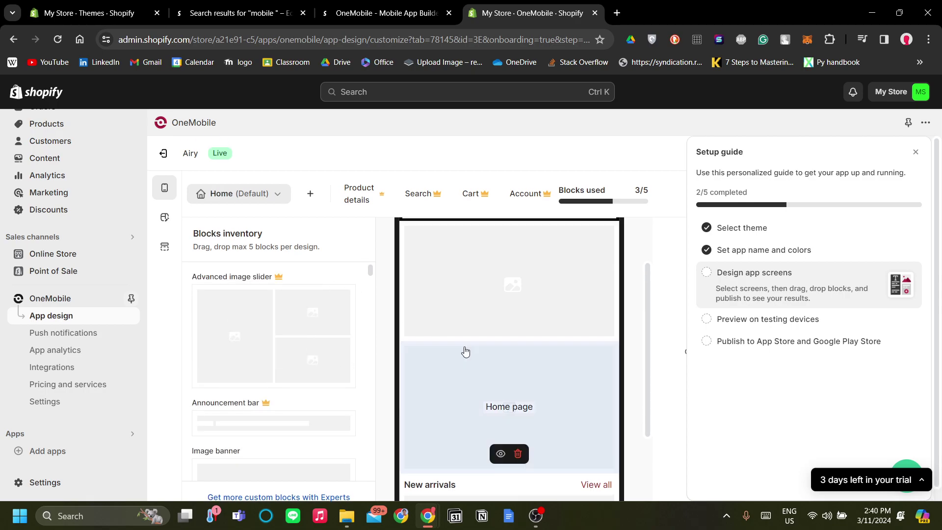
{"action": "scroll", "coordinate": [462, 350], "scroll_direction": "up", "scroll_amount": 2}
{"action": "scroll", "coordinate": [646, 373], "scroll_direction": "down", "scroll_amount": 5}
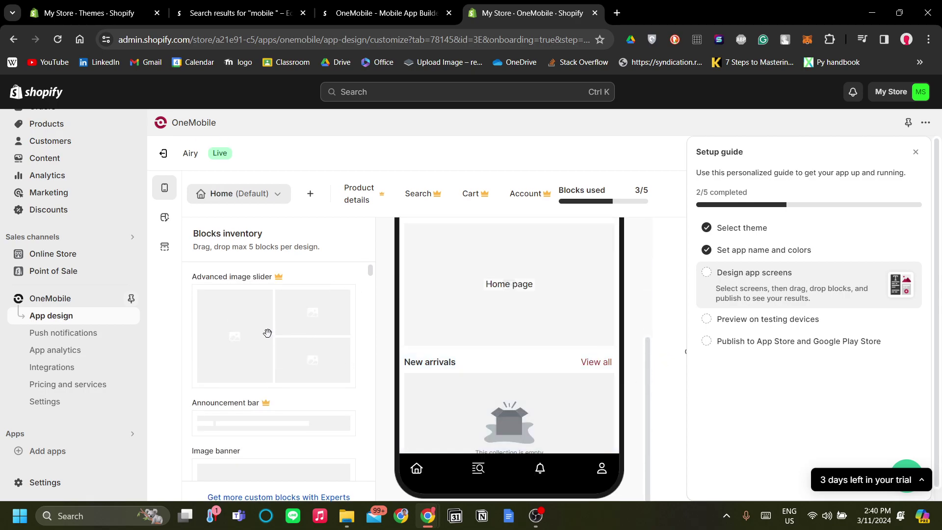
{"action": "scroll", "coordinate": [267, 333], "scroll_direction": "down", "scroll_amount": 6}
{"action": "mouse_move", "coordinate": [522, 349]}
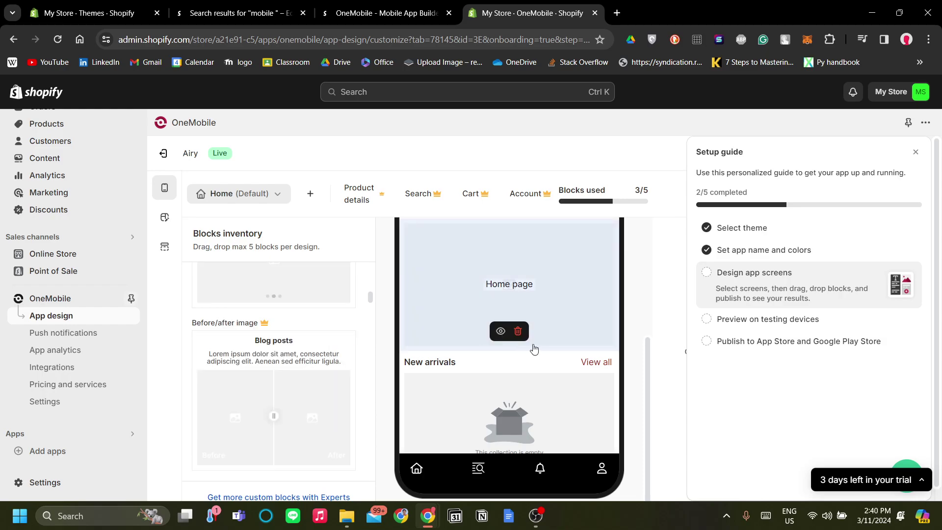
{"action": "scroll", "coordinate": [521, 350], "scroll_direction": "up", "scroll_amount": 4}
{"action": "scroll", "coordinate": [454, 381], "scroll_direction": "down", "scroll_amount": 4}
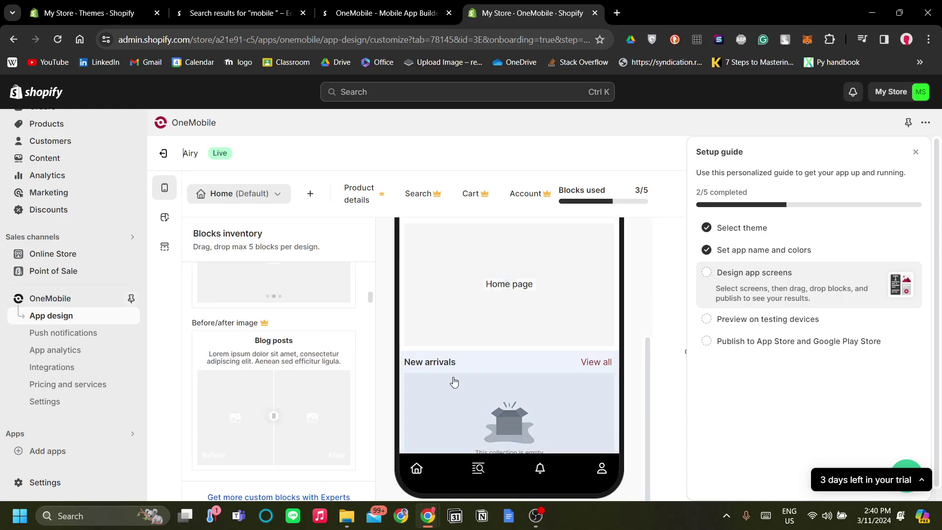
{"action": "scroll", "coordinate": [590, 339], "scroll_direction": "up", "scroll_amount": 4}
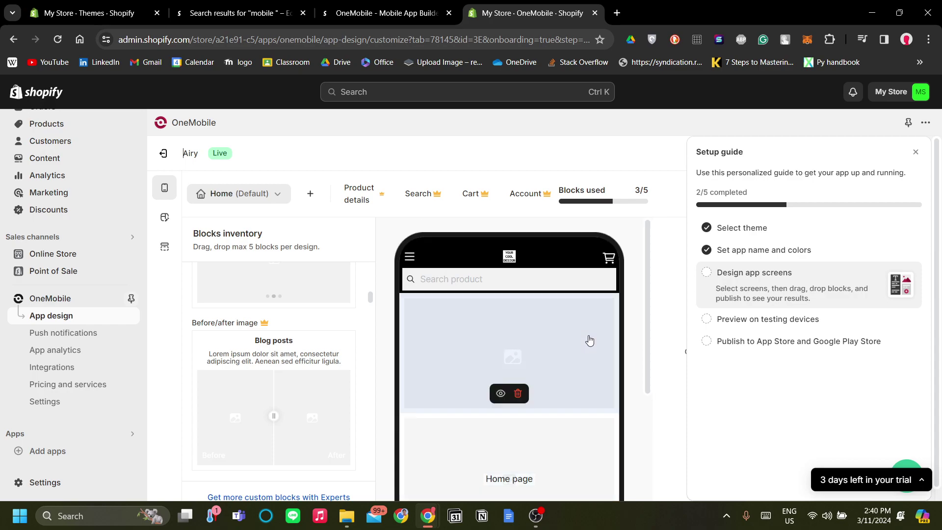
{"action": "scroll", "coordinate": [589, 351], "scroll_direction": "down", "scroll_amount": 4}
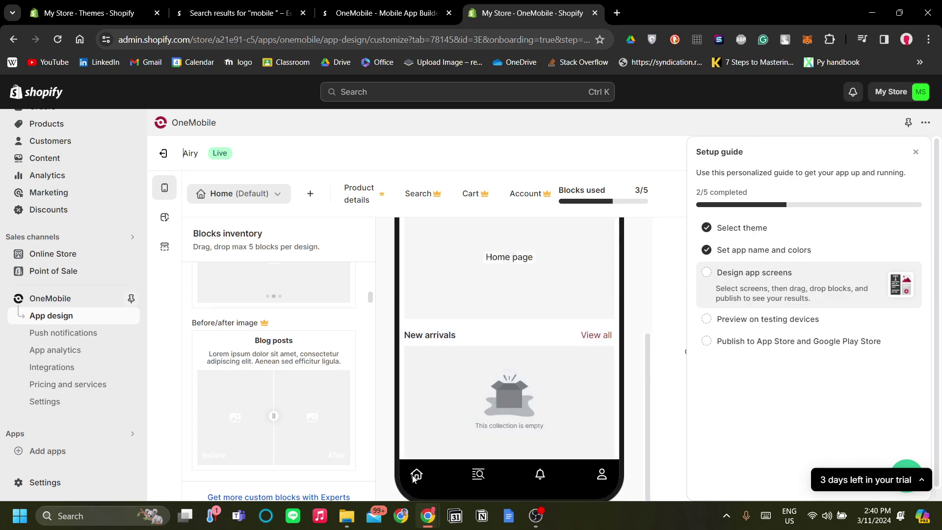
Step: Check the Home (Default) screen options, then select the Home page collection slider block
{"action": "left_click", "coordinate": [275, 199]}
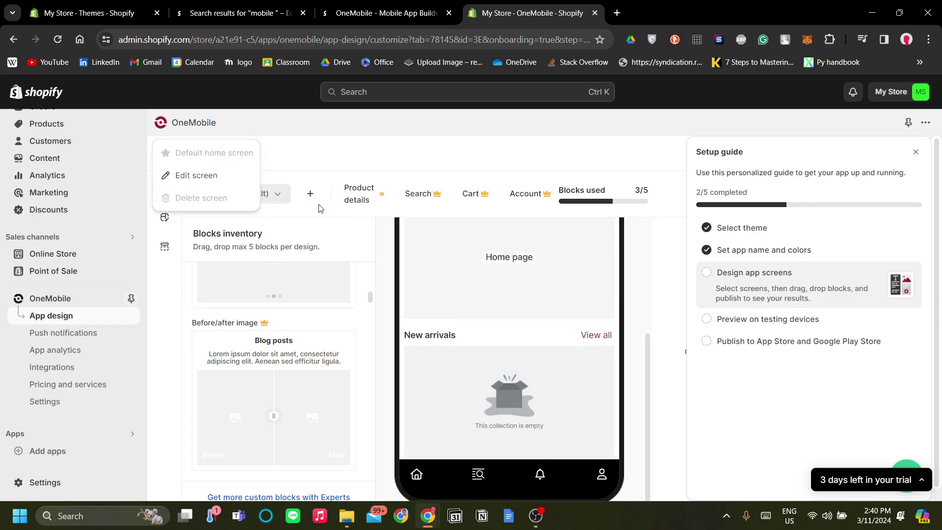
{"action": "left_click", "coordinate": [279, 191]}
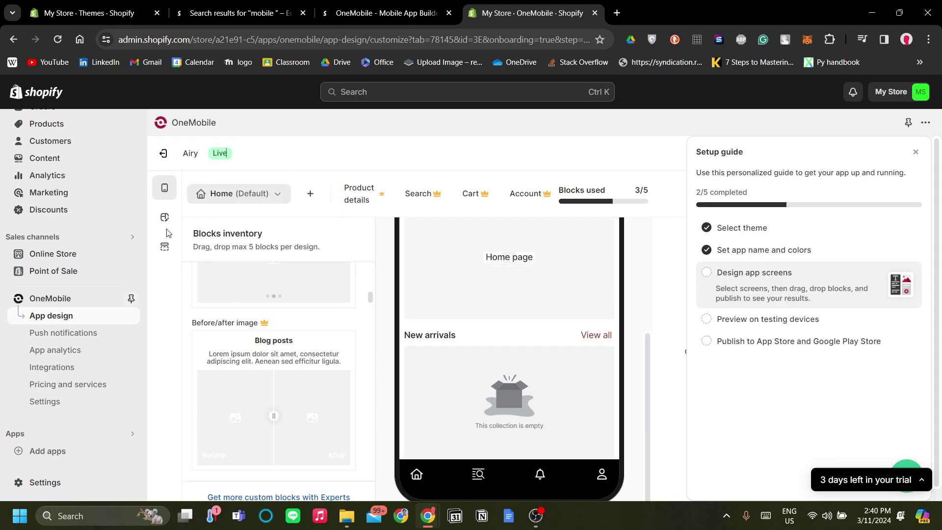
{"action": "left_click", "coordinate": [267, 201]}
{"action": "left_click", "coordinate": [296, 166]}
{"action": "scroll", "coordinate": [294, 393], "scroll_direction": "down", "scroll_amount": 5}
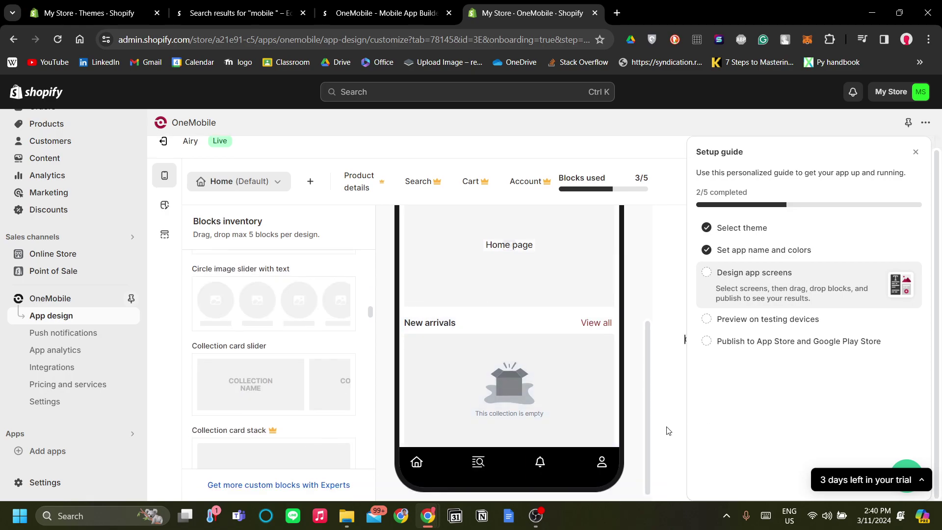
{"action": "scroll", "coordinate": [532, 343], "scroll_direction": "up", "scroll_amount": 3}
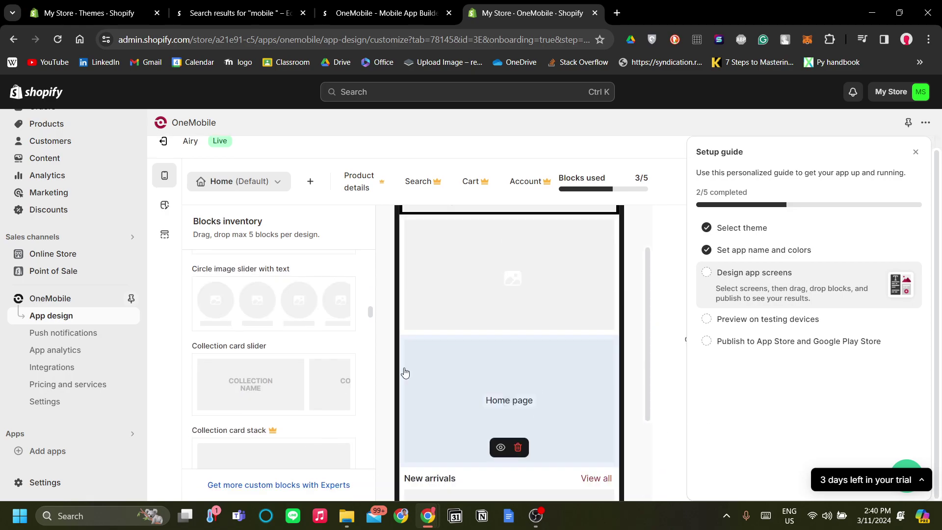
{"action": "scroll", "coordinate": [545, 368], "scroll_direction": "up", "scroll_amount": 5}
{"action": "scroll", "coordinate": [568, 399], "scroll_direction": "down", "scroll_amount": 4}
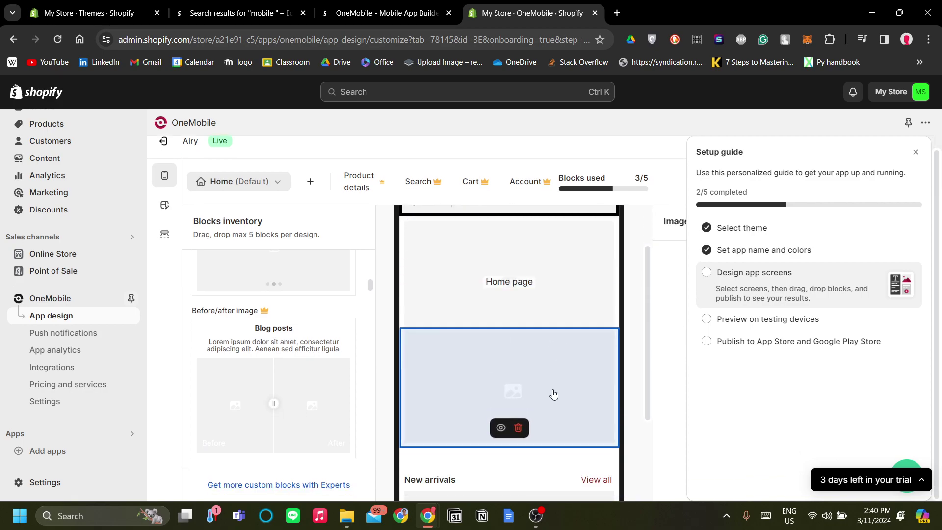
{"action": "left_click", "coordinate": [510, 292]}
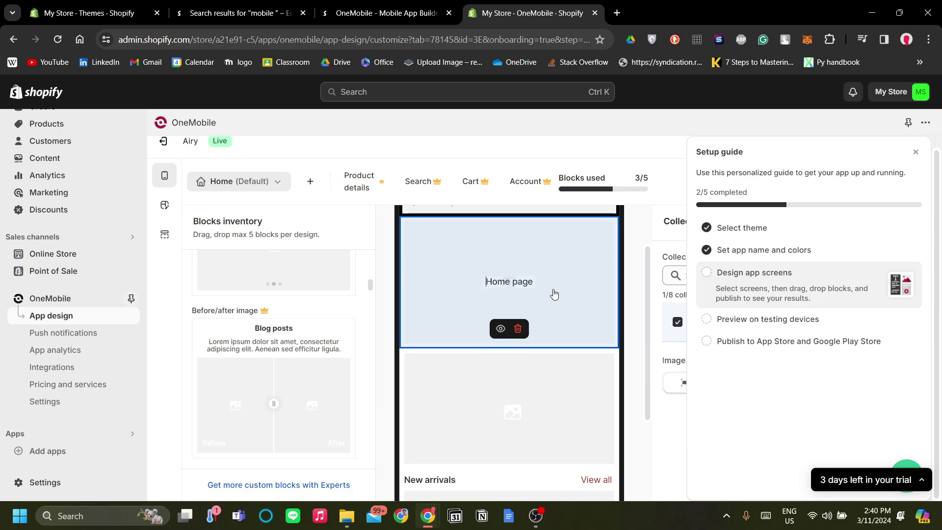
{"action": "scroll", "coordinate": [554, 294], "scroll_direction": "up", "scroll_amount": 3}
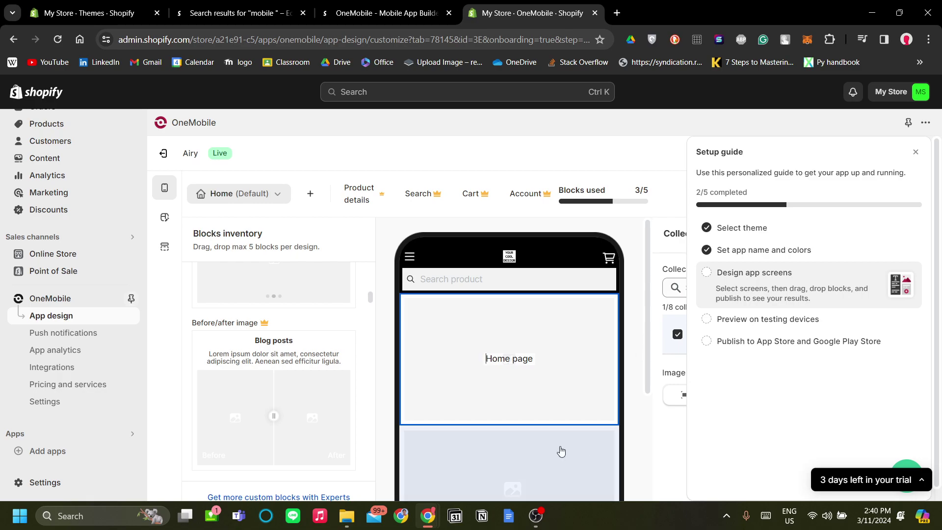
{"action": "mouse_move", "coordinate": [564, 384]}
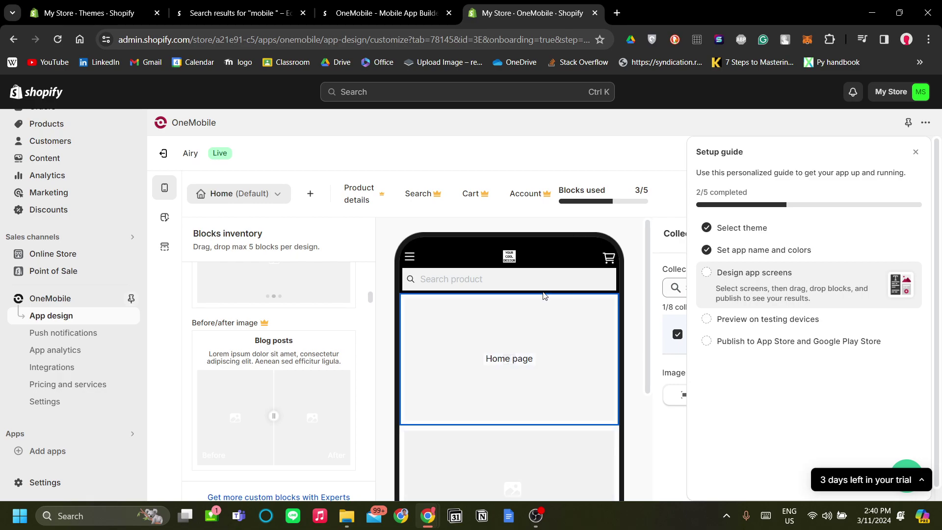
{"action": "scroll", "coordinate": [316, 332], "scroll_direction": "down", "scroll_amount": 1}
{"action": "scroll", "coordinate": [324, 344], "scroll_direction": "up", "scroll_amount": 2}
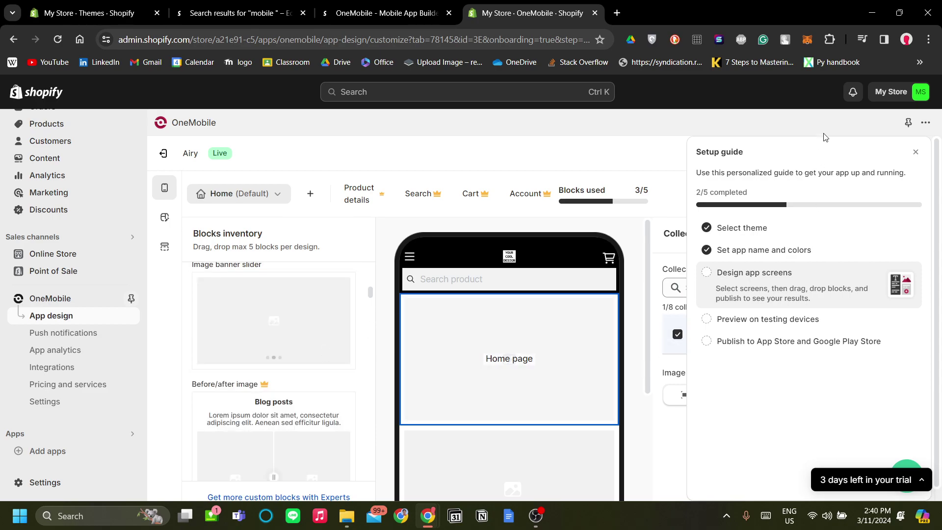
Step: Dismiss the setup guide and try the slider's Fit, Fill and Stretch image resizing options
{"action": "left_click", "coordinate": [916, 154]}
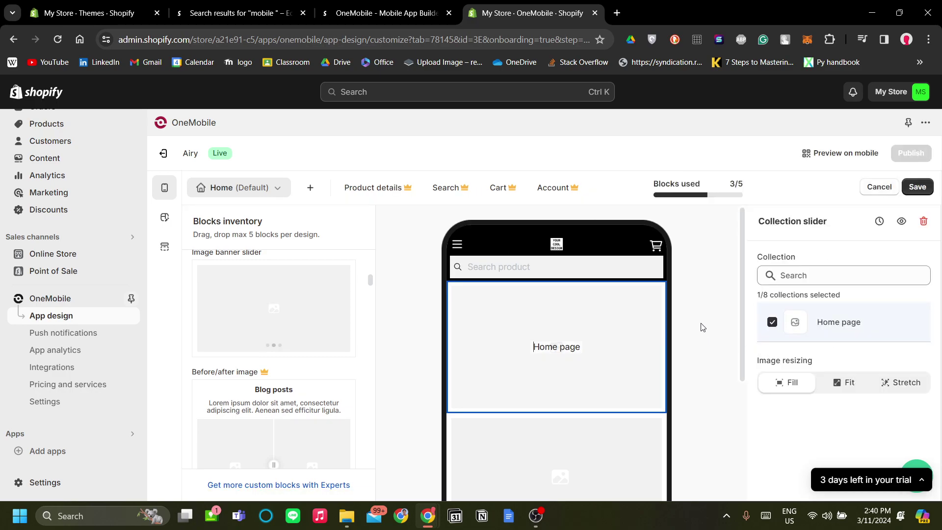
{"action": "scroll", "coordinate": [348, 337], "scroll_direction": "up", "scroll_amount": 5}
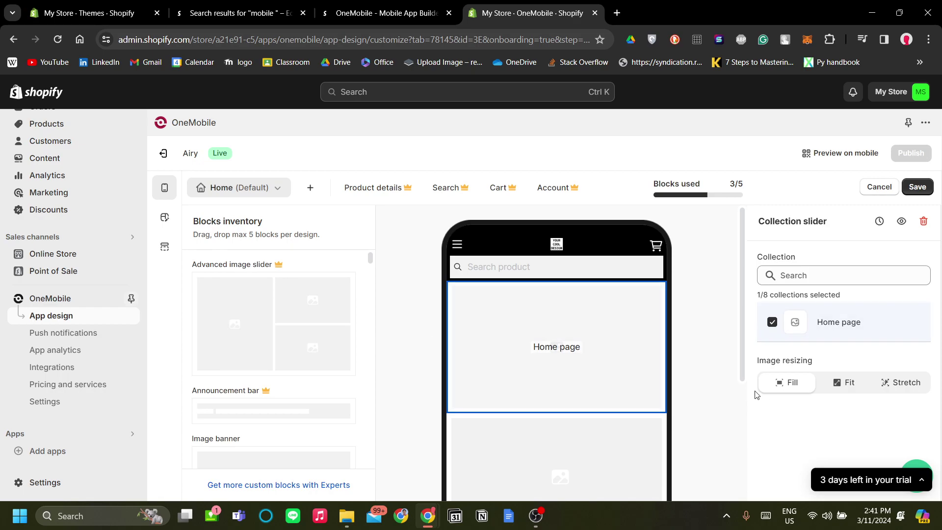
{"action": "left_click", "coordinate": [835, 390]}
{"action": "left_click", "coordinate": [792, 384]}
{"action": "left_click", "coordinate": [845, 384]}
{"action": "left_click", "coordinate": [883, 383]}
{"action": "left_click", "coordinate": [842, 388]}
{"action": "left_click", "coordinate": [790, 383]}
Step: Select the image banner block, then reselect the Home page collection slider
{"action": "scroll", "coordinate": [621, 337], "scroll_direction": "down", "scroll_amount": 3}
{"action": "left_click", "coordinate": [621, 337]}
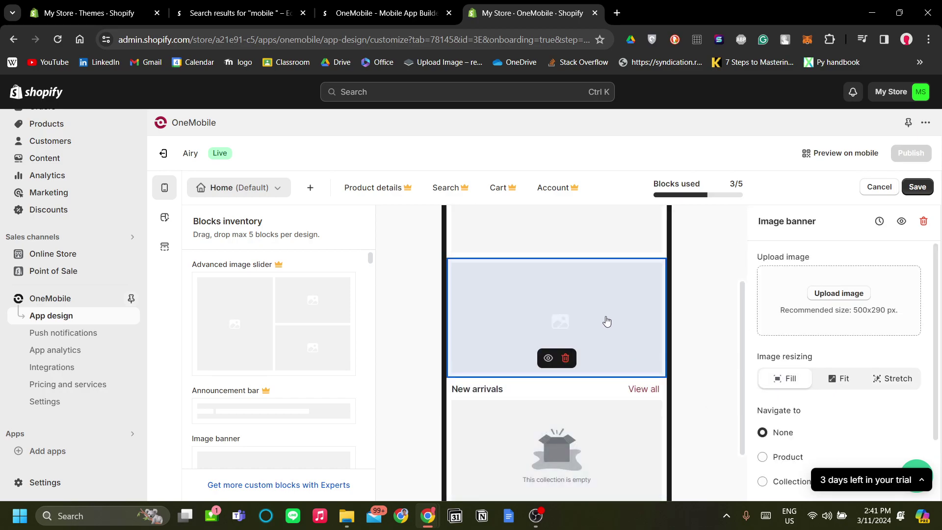
{"action": "mouse_move", "coordinate": [589, 337]}
{"action": "scroll", "coordinate": [588, 337], "scroll_direction": "up", "scroll_amount": 3}
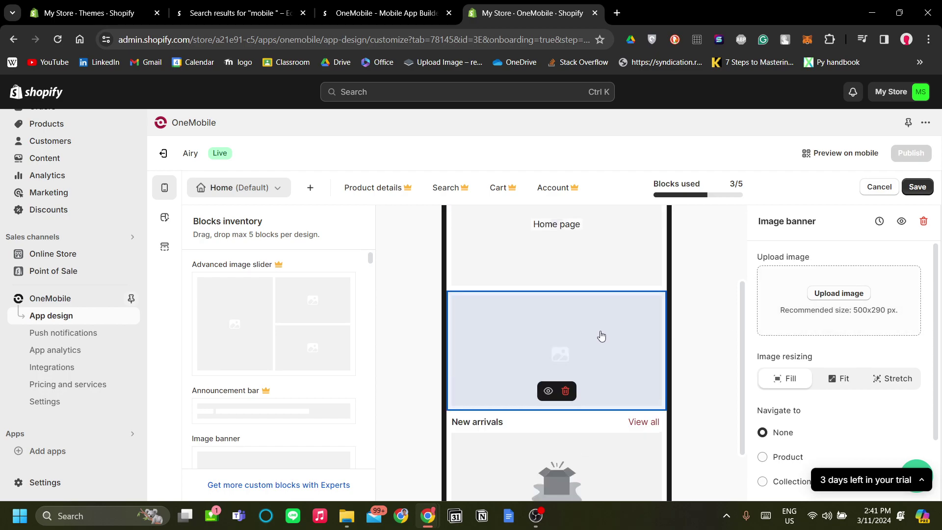
{"action": "left_click", "coordinate": [658, 339]}
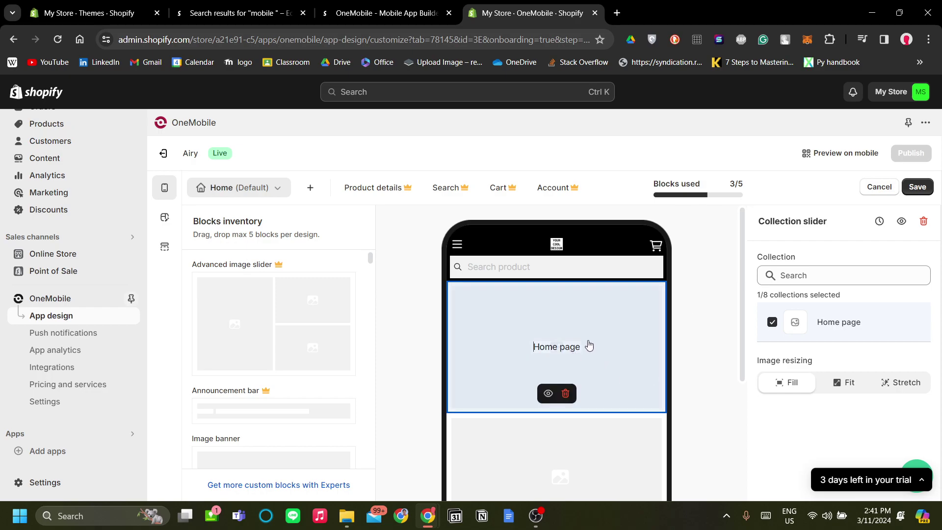
Step: Set the Home page collection slider's image resizing to Stretch
{"action": "left_click", "coordinate": [520, 358]}
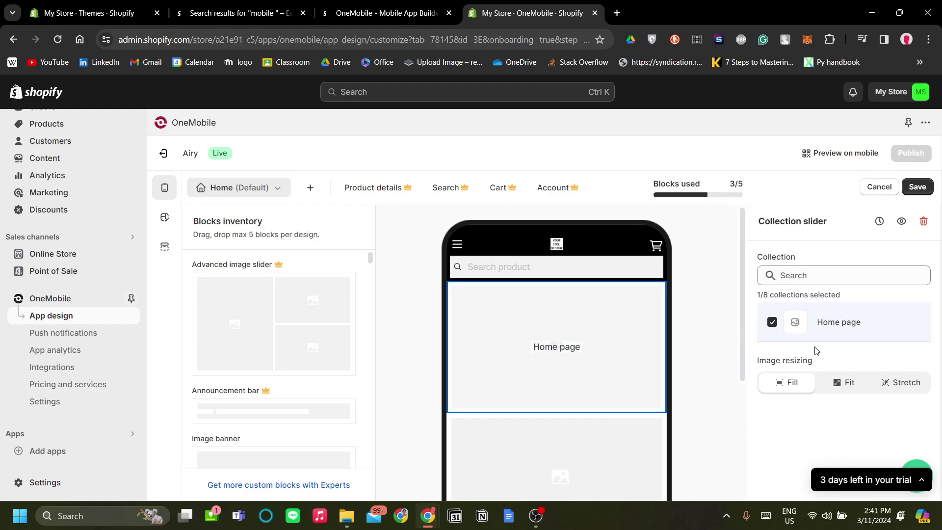
{"action": "left_click", "coordinate": [850, 394]}
{"action": "left_click", "coordinate": [909, 388]}
{"action": "left_click", "coordinate": [807, 386]}
{"action": "left_click", "coordinate": [858, 392]}
{"action": "left_click", "coordinate": [891, 391]}
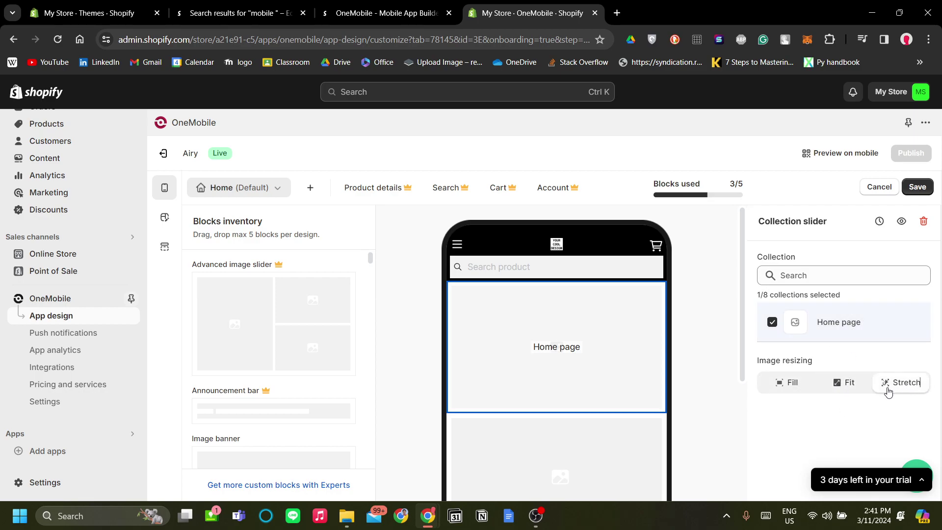
{"action": "scroll", "coordinate": [360, 297], "scroll_direction": "down", "scroll_amount": 2}
{"action": "scroll", "coordinate": [350, 300], "scroll_direction": "down", "scroll_amount": 10}
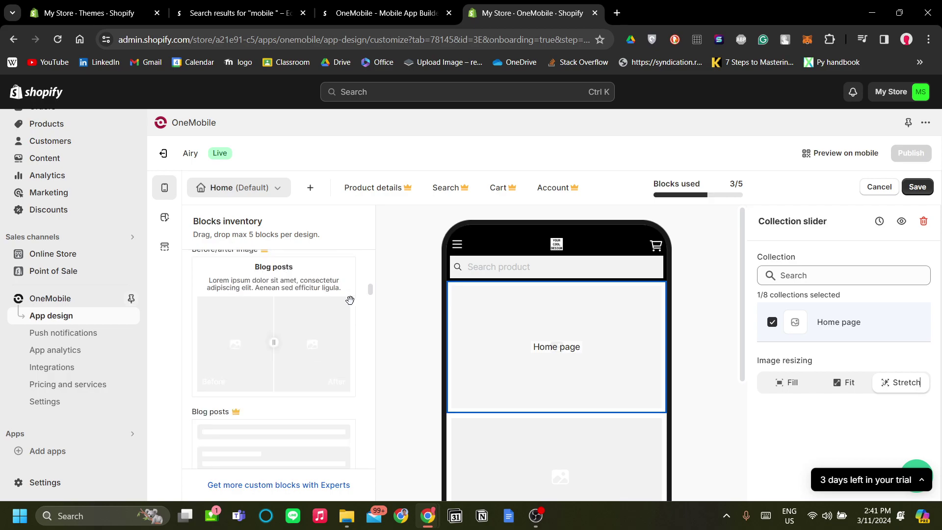
{"action": "scroll", "coordinate": [683, 383], "scroll_direction": "down", "scroll_amount": 5}
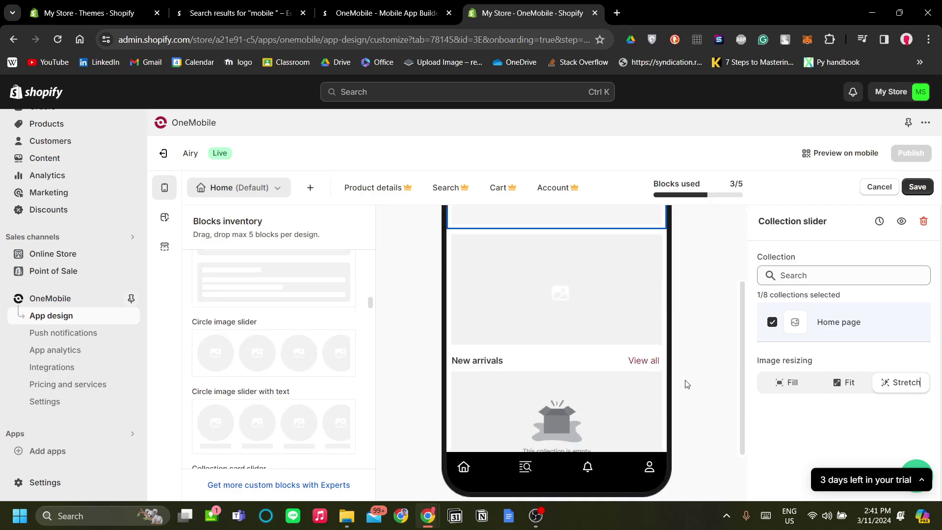
{"action": "scroll", "coordinate": [267, 351], "scroll_direction": "up", "scroll_amount": 2}
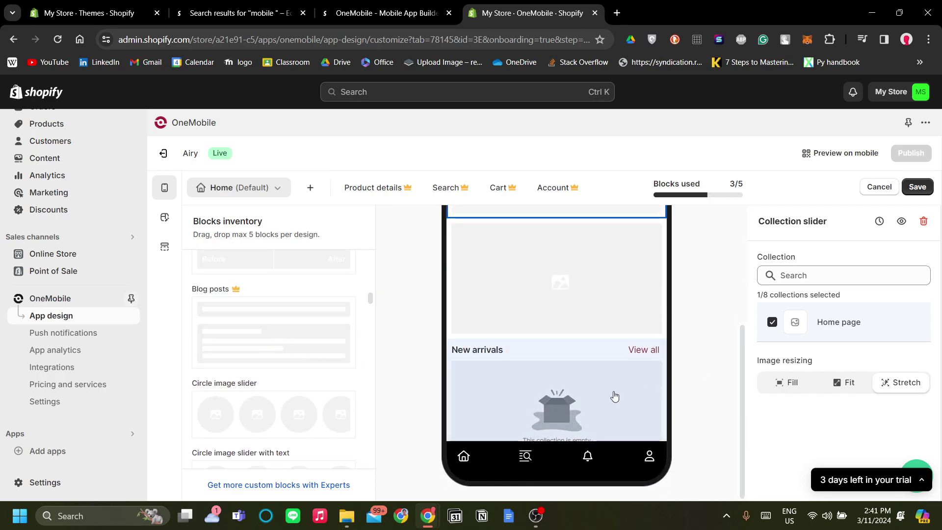
{"action": "scroll", "coordinate": [300, 414], "scroll_direction": "down", "scroll_amount": 1}
{"action": "scroll", "coordinate": [588, 372], "scroll_direction": "up", "scroll_amount": 5}
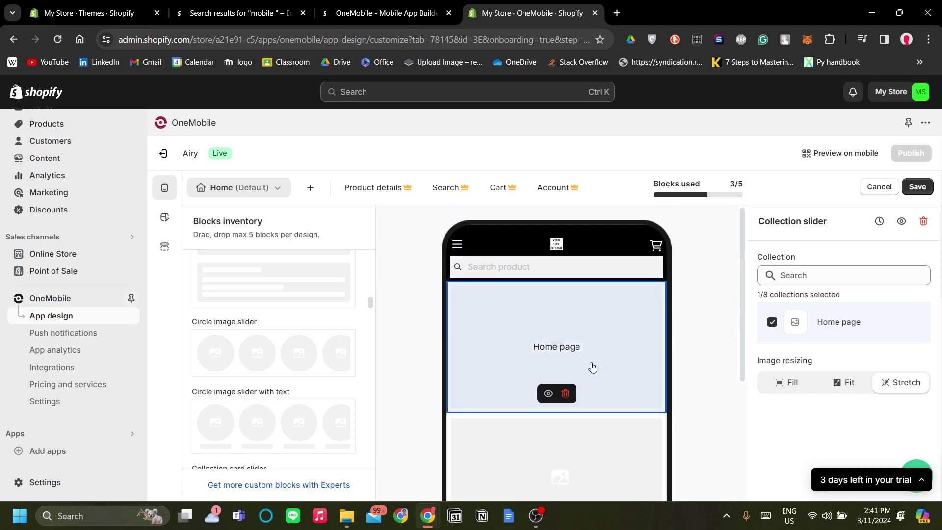
{"action": "scroll", "coordinate": [355, 357], "scroll_direction": "up", "scroll_amount": 4}
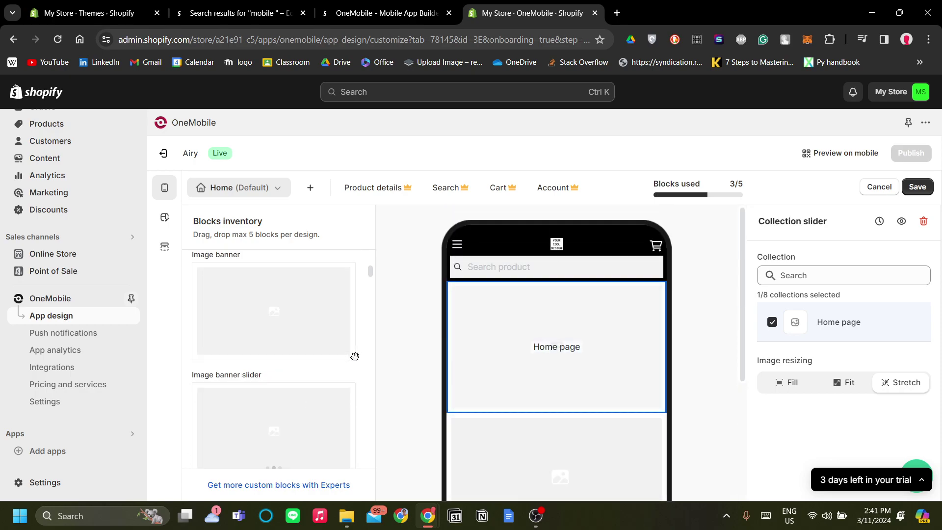
{"action": "scroll", "coordinate": [355, 357], "scroll_direction": "down", "scroll_amount": 3}
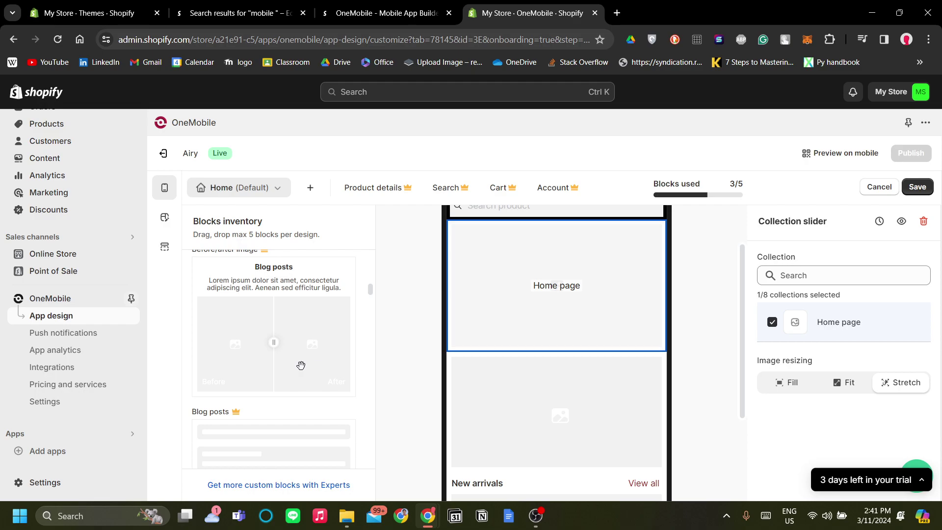
{"action": "scroll", "coordinate": [305, 357], "scroll_direction": "down", "scroll_amount": 3}
{"action": "scroll", "coordinate": [322, 337], "scroll_direction": "down", "scroll_amount": 3}
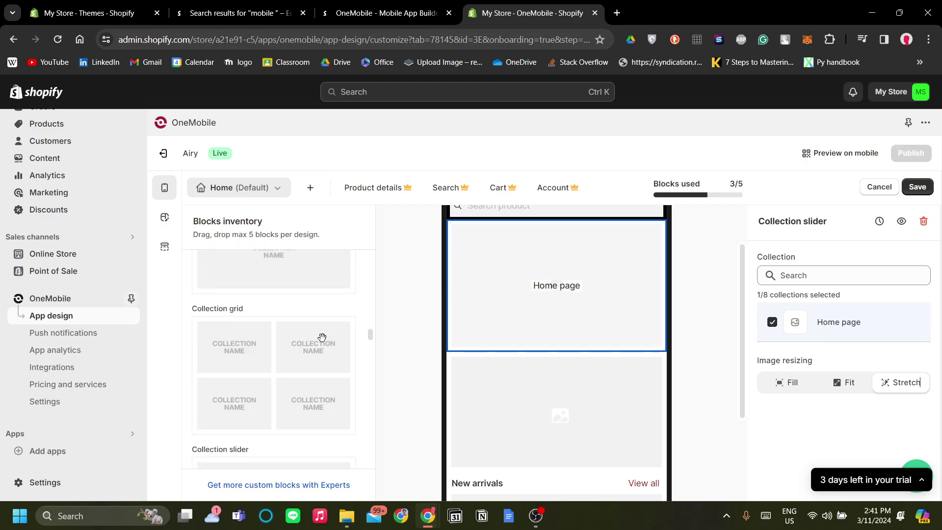
{"action": "scroll", "coordinate": [393, 370], "scroll_direction": "down", "scroll_amount": 1}
{"action": "scroll", "coordinate": [334, 393], "scroll_direction": "down", "scroll_amount": 4}
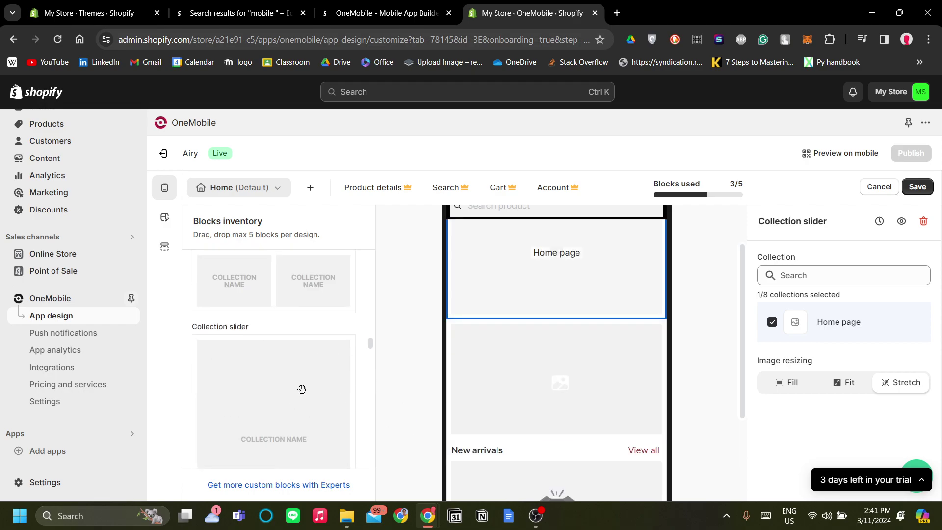
{"action": "scroll", "coordinate": [375, 397], "scroll_direction": "down", "scroll_amount": 3}
{"action": "scroll", "coordinate": [364, 400], "scroll_direction": "down", "scroll_amount": 5}
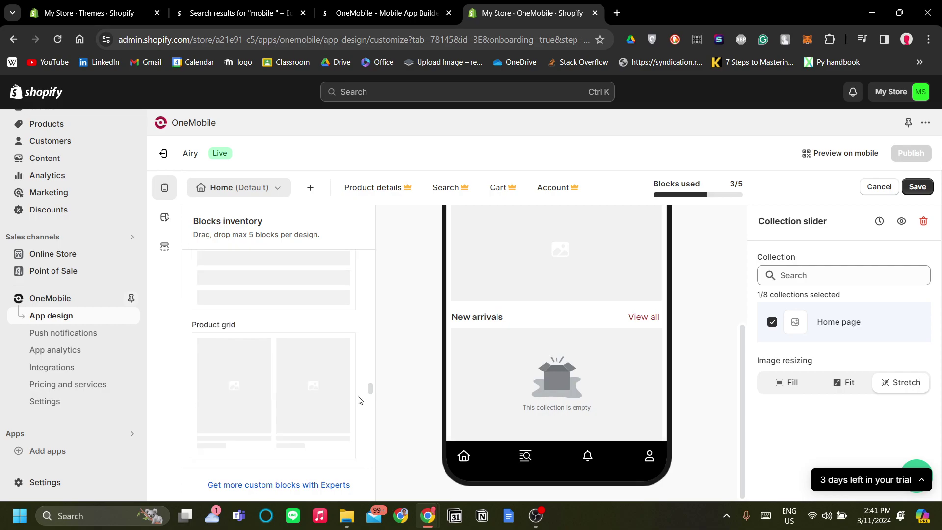
{"action": "scroll", "coordinate": [358, 400], "scroll_direction": "up", "scroll_amount": 1}
{"action": "scroll", "coordinate": [348, 391], "scroll_direction": "down", "scroll_amount": 6}
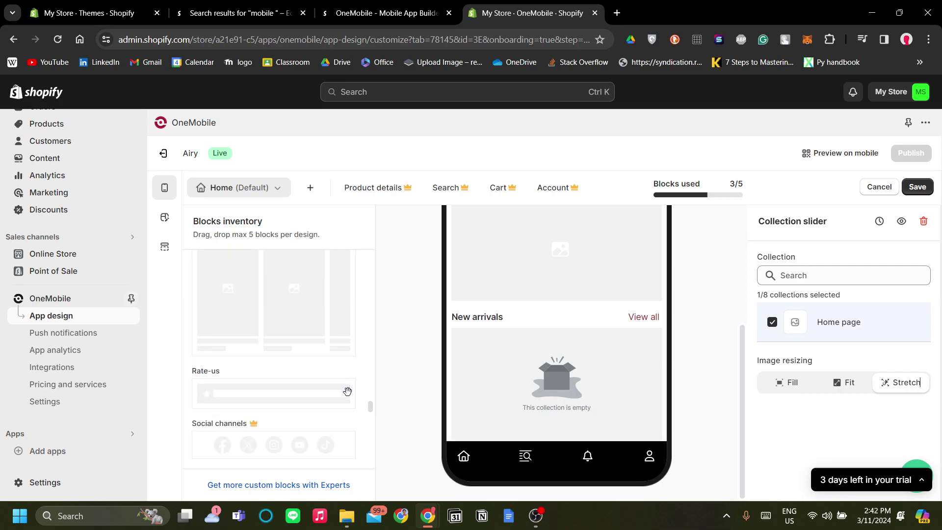
{"action": "scroll", "coordinate": [347, 391], "scroll_direction": "down", "scroll_amount": 2}
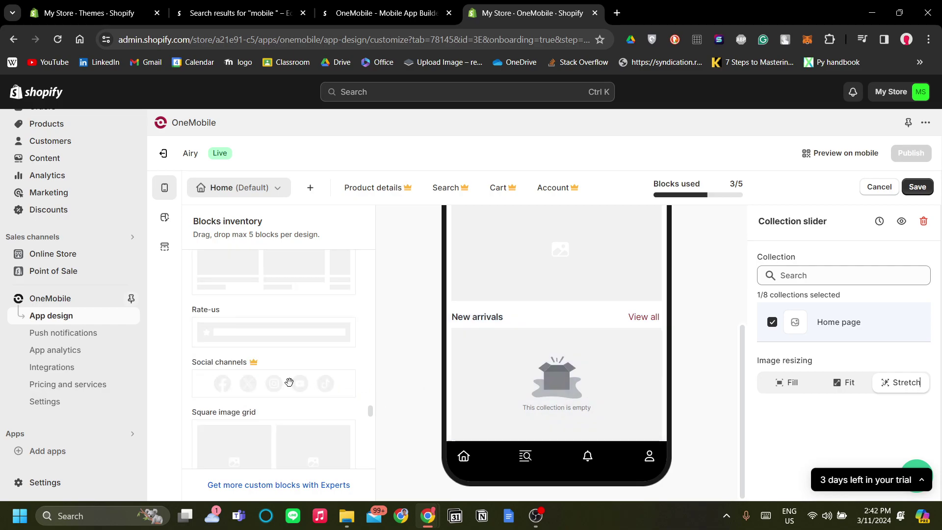
{"action": "scroll", "coordinate": [294, 382], "scroll_direction": "down", "scroll_amount": 4}
{"action": "scroll", "coordinate": [279, 381], "scroll_direction": "down", "scroll_amount": 2}
{"action": "scroll", "coordinate": [505, 387], "scroll_direction": "up", "scroll_amount": 1}
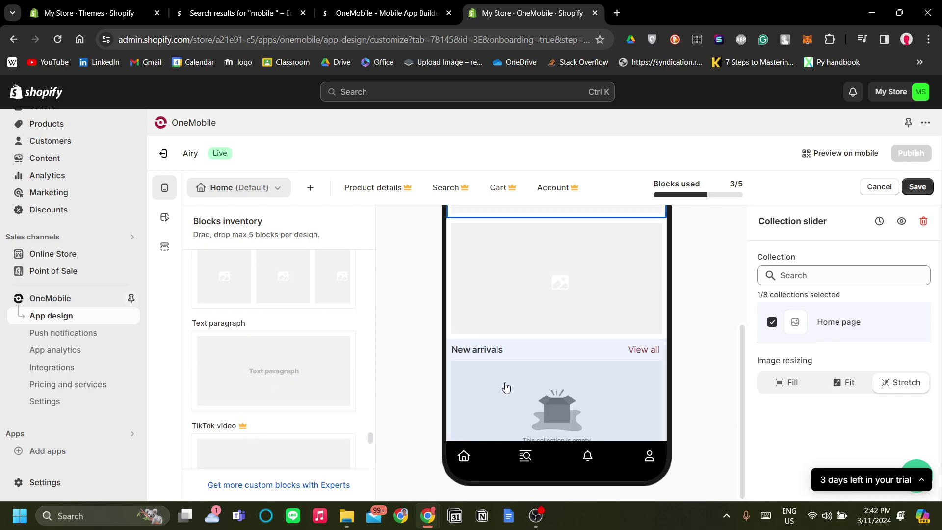
{"action": "scroll", "coordinate": [702, 383], "scroll_direction": "up", "scroll_amount": 3}
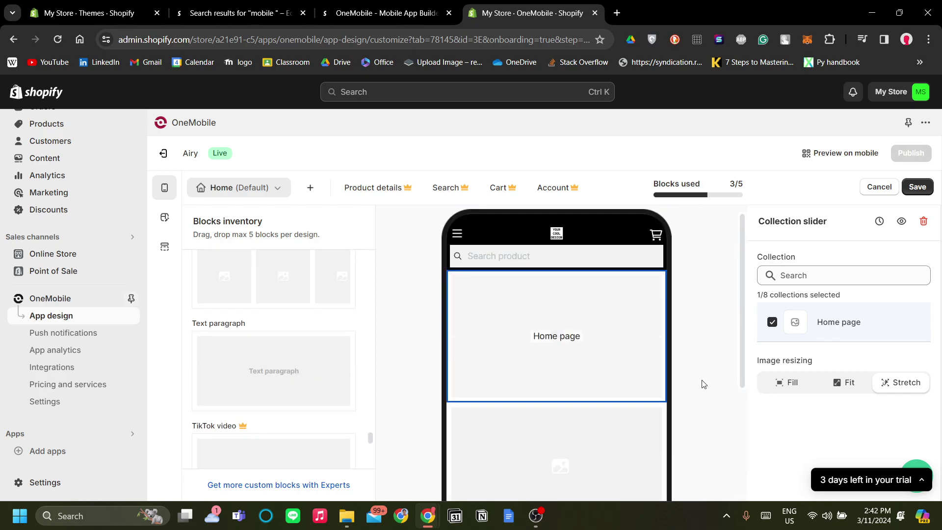
{"action": "scroll", "coordinate": [703, 384], "scroll_direction": "down", "scroll_amount": 1}
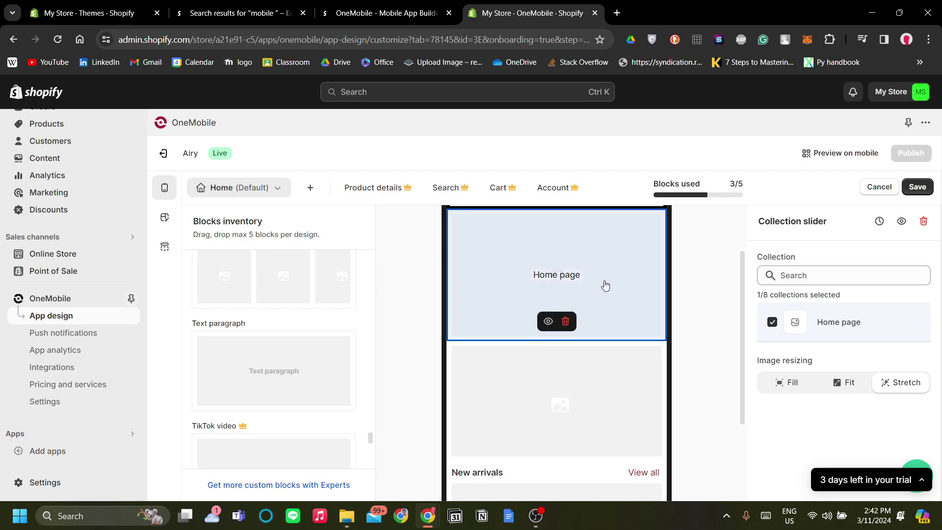
{"action": "scroll", "coordinate": [292, 324], "scroll_direction": "down", "scroll_amount": 2}
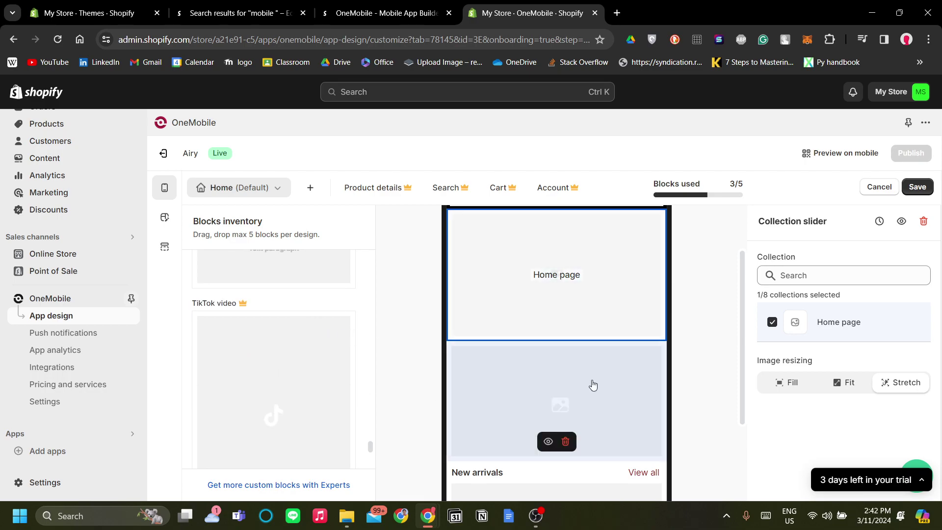
{"action": "scroll", "coordinate": [685, 375], "scroll_direction": "down", "scroll_amount": 3}
{"action": "scroll", "coordinate": [288, 307], "scroll_direction": "down", "scroll_amount": 2}
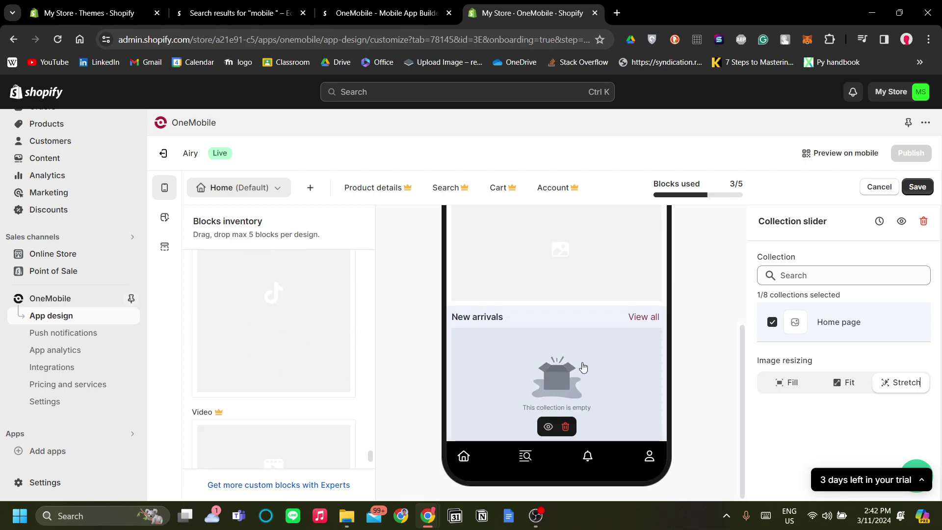
{"action": "scroll", "coordinate": [583, 363], "scroll_direction": "up", "scroll_amount": 1}
{"action": "scroll", "coordinate": [325, 315], "scroll_direction": "down", "scroll_amount": 1}
{"action": "scroll", "coordinate": [327, 318], "scroll_direction": "up", "scroll_amount": 3}
{"action": "scroll", "coordinate": [326, 319], "scroll_direction": "up", "scroll_amount": 3}
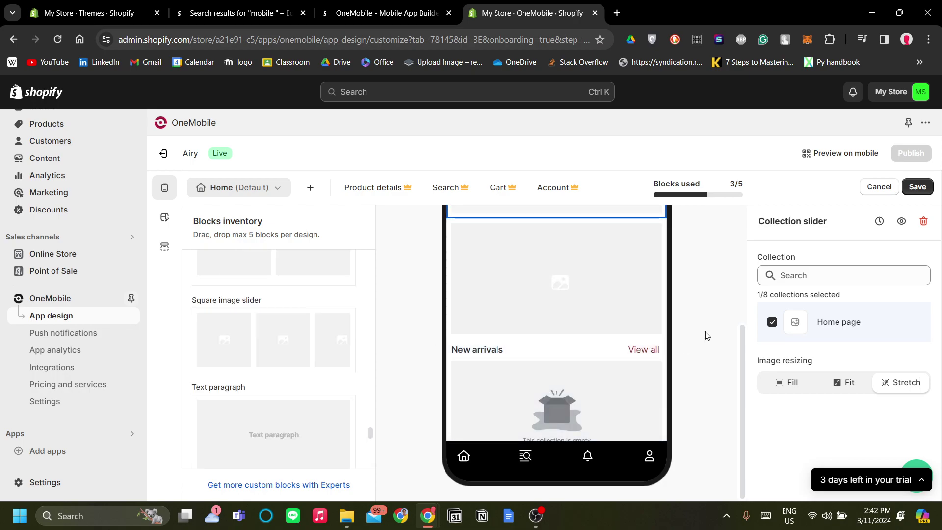
Step: Save the Home screen design, return to the OneMobile overview, and reopen the design editor
{"action": "left_click", "coordinate": [918, 186]}
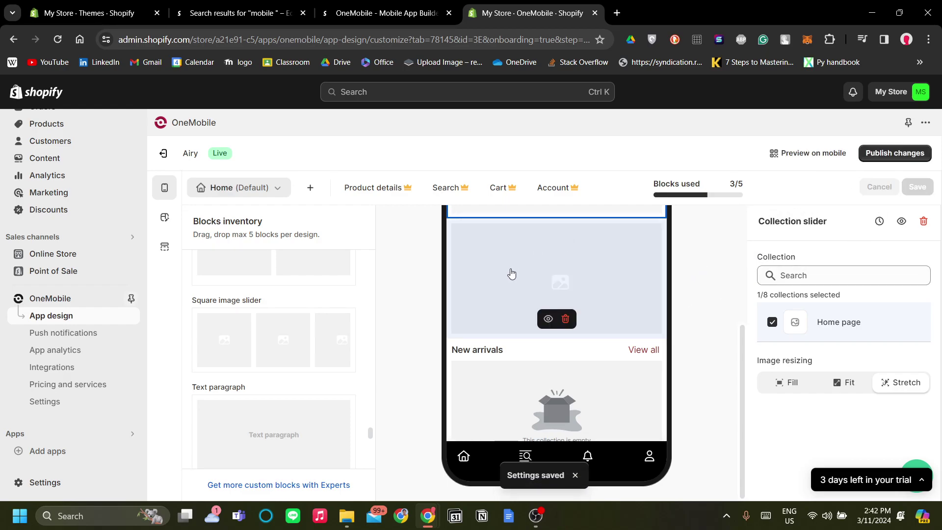
{"action": "left_click", "coordinate": [64, 308]}
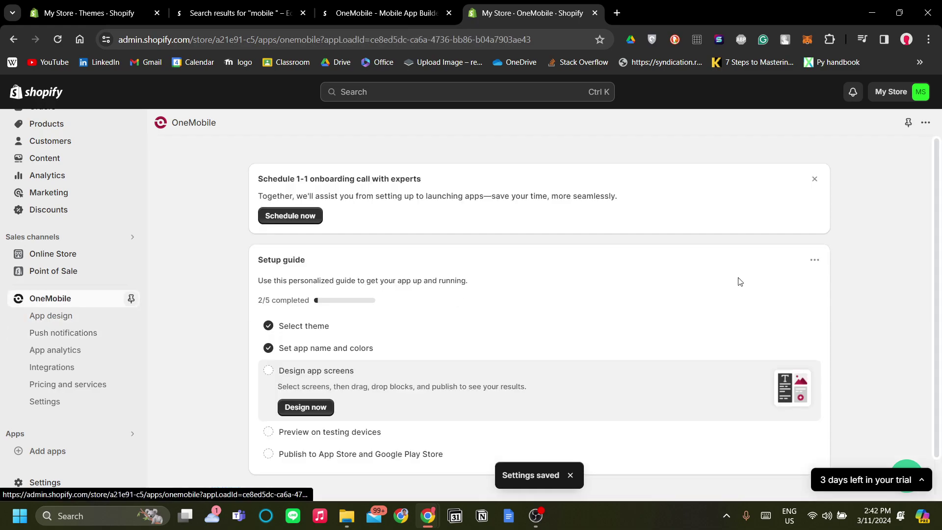
{"action": "left_click", "coordinate": [326, 366]}
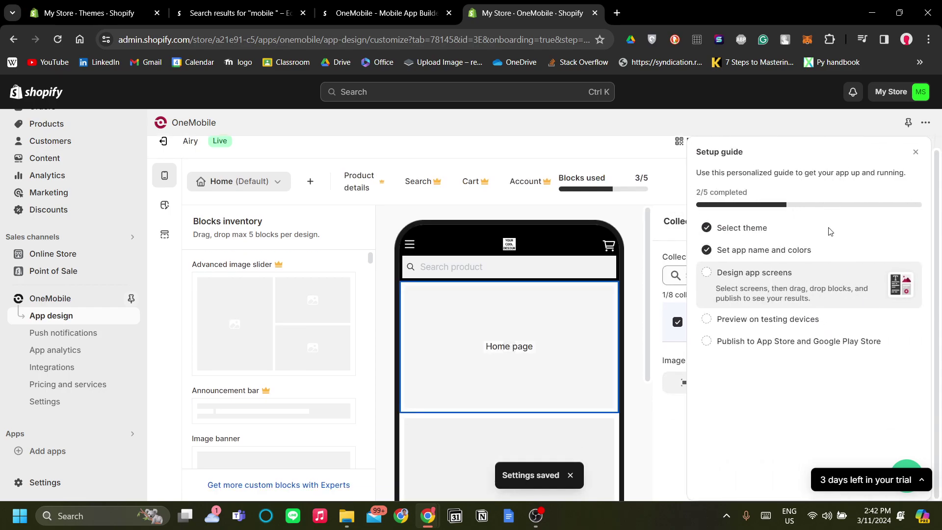
Step: Expand the Preview on testing devices step and bring up its Download app QR code dialog
{"action": "left_click", "coordinate": [738, 319]}
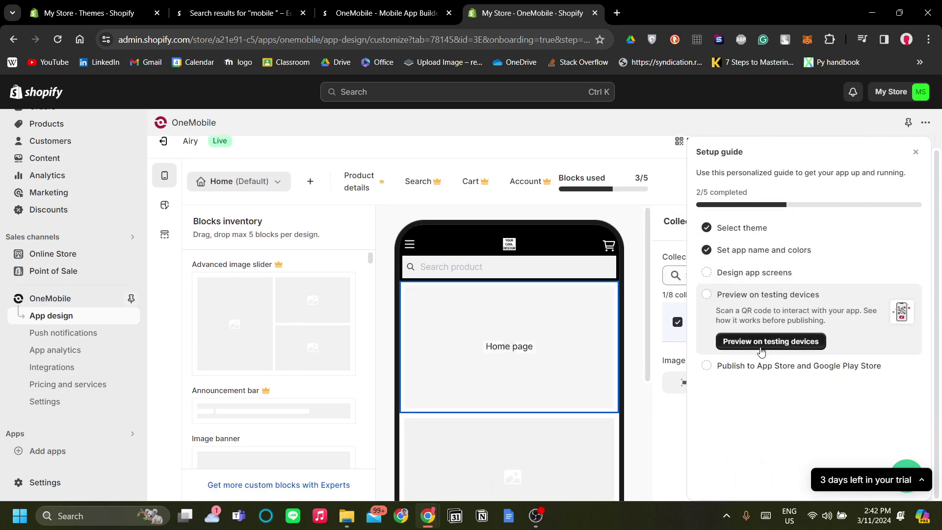
{"action": "left_click", "coordinate": [747, 273]}
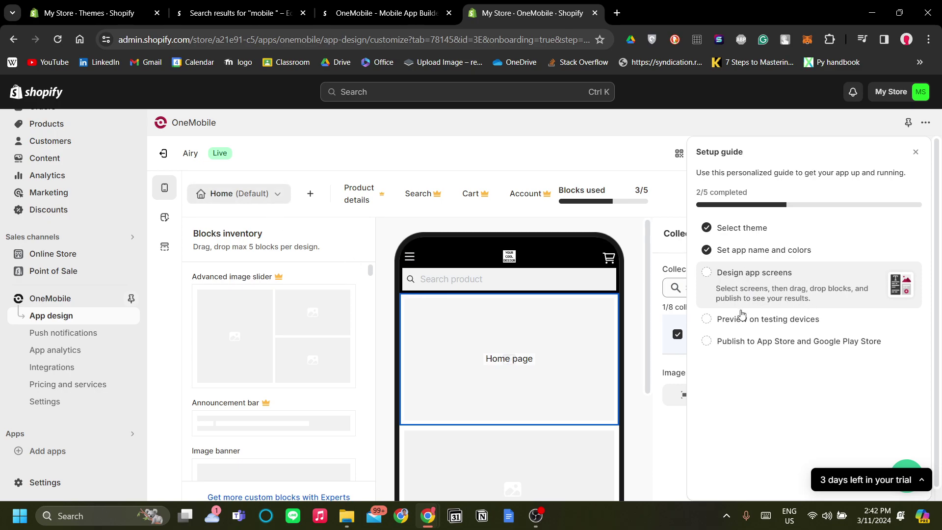
{"action": "left_click", "coordinate": [751, 323]}
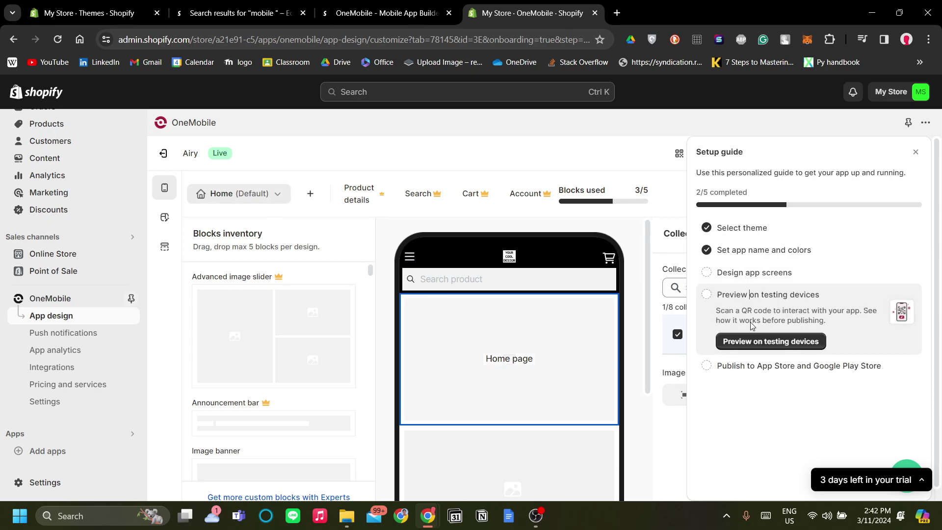
{"action": "left_click", "coordinate": [788, 342]}
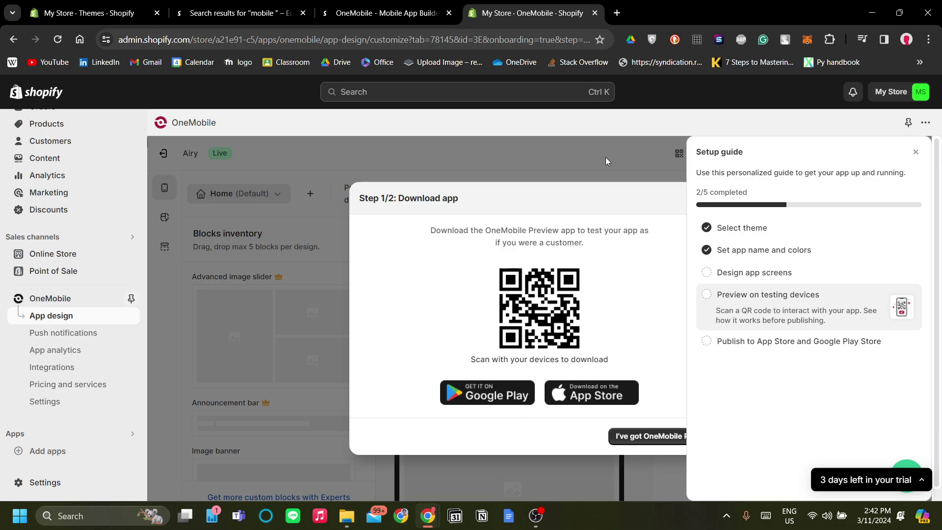
Step: Clear an accidental text selection and close the Setup guide panel
{"action": "left_click_drag", "start_coordinate": [605, 157], "coordinate": [726, 269]}
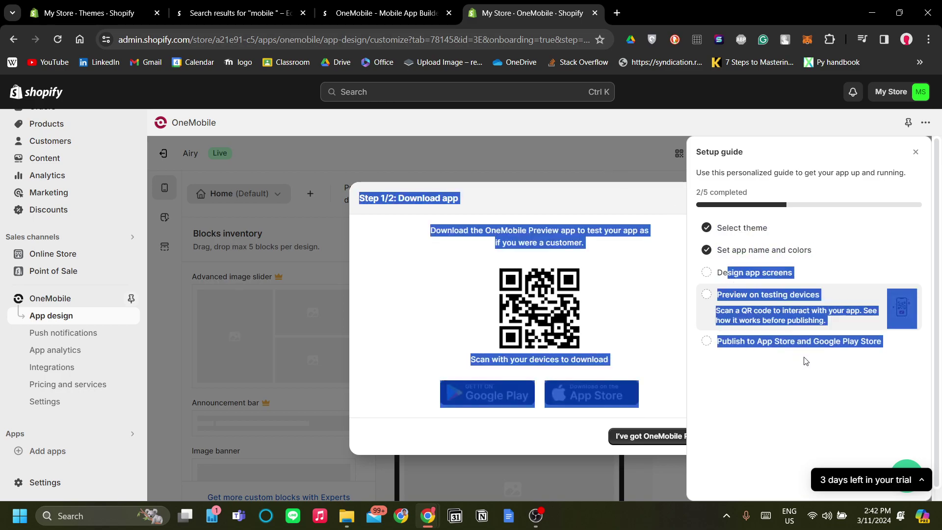
{"action": "left_click", "coordinate": [775, 319]}
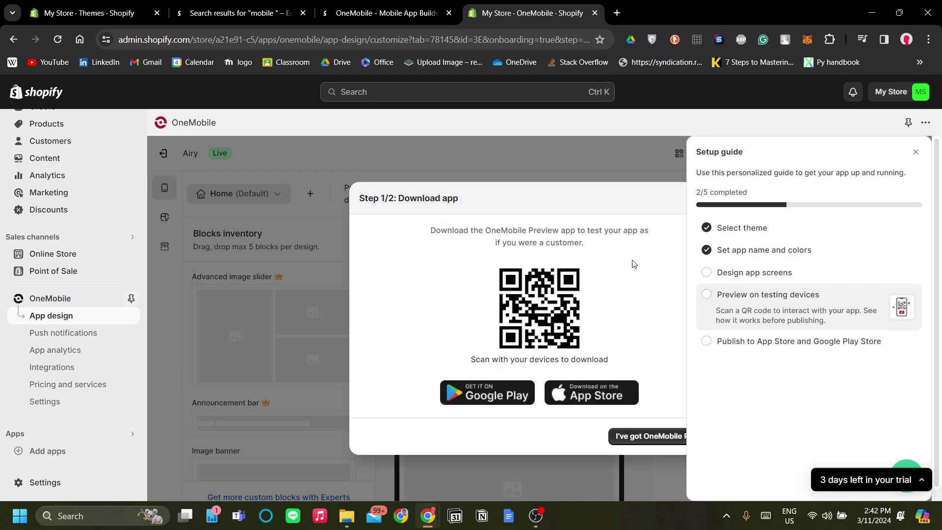
{"action": "left_click", "coordinate": [918, 167]}
{"action": "left_click", "coordinate": [915, 152]}
Step: Close the Download app dialog and open the Branding settings at the app name logo section
{"action": "left_click", "coordinate": [704, 196]}
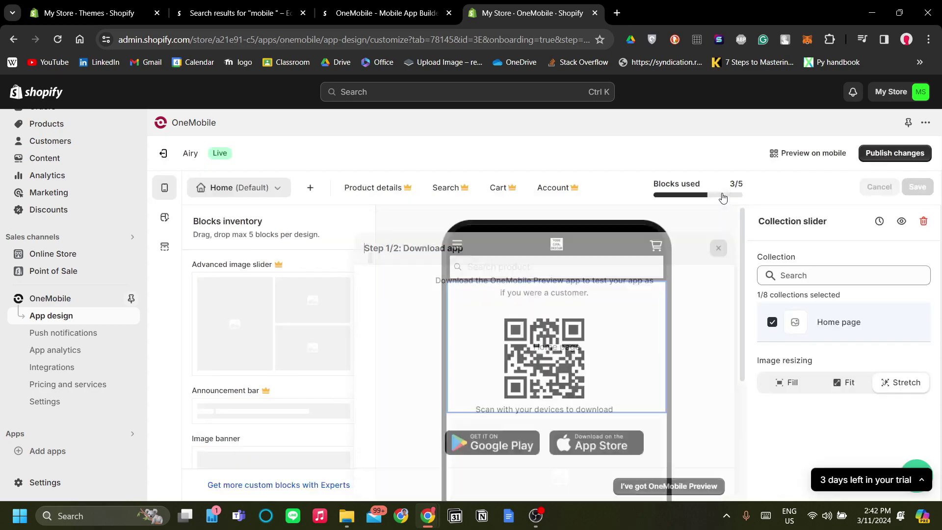
{"action": "left_click", "coordinate": [171, 224]}
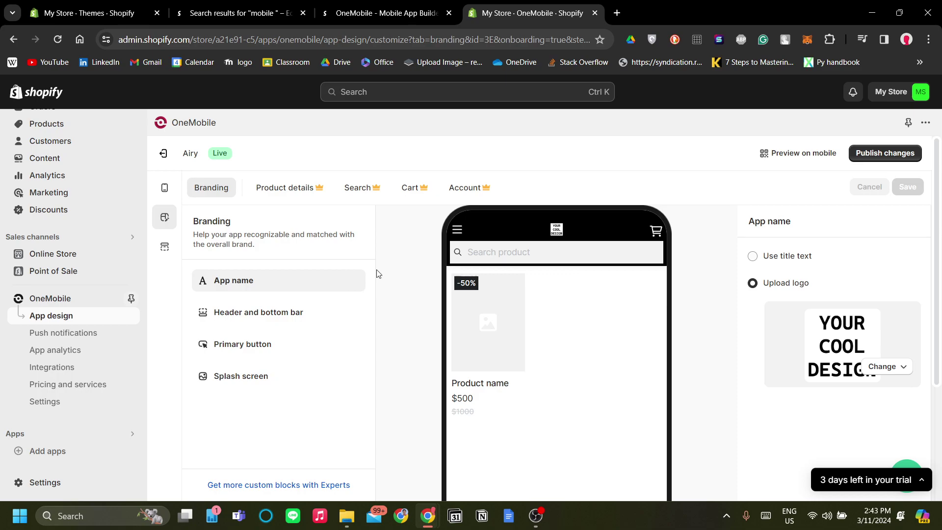
{"action": "scroll", "coordinate": [501, 285], "scroll_direction": "down", "scroll_amount": 3}
{"action": "scroll", "coordinate": [640, 390], "scroll_direction": "up", "scroll_amount": 2}
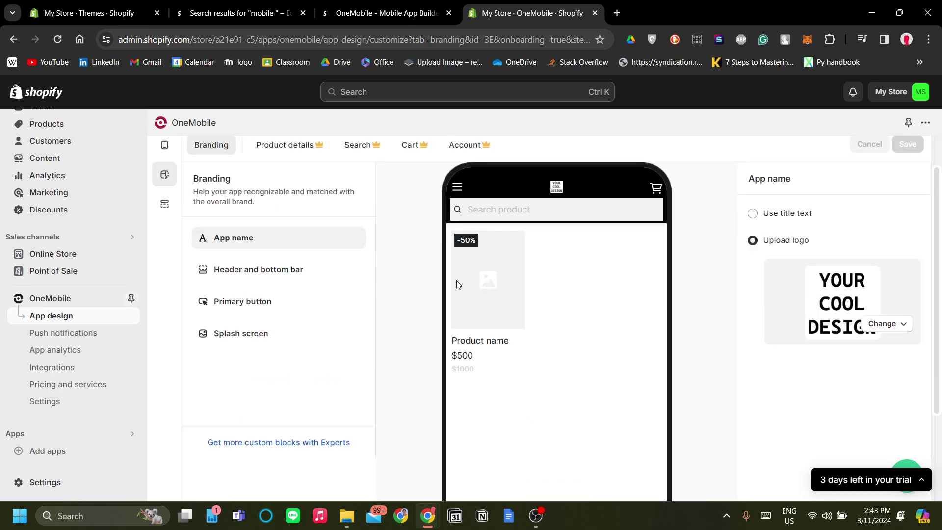
{"action": "left_click", "coordinate": [305, 269]}
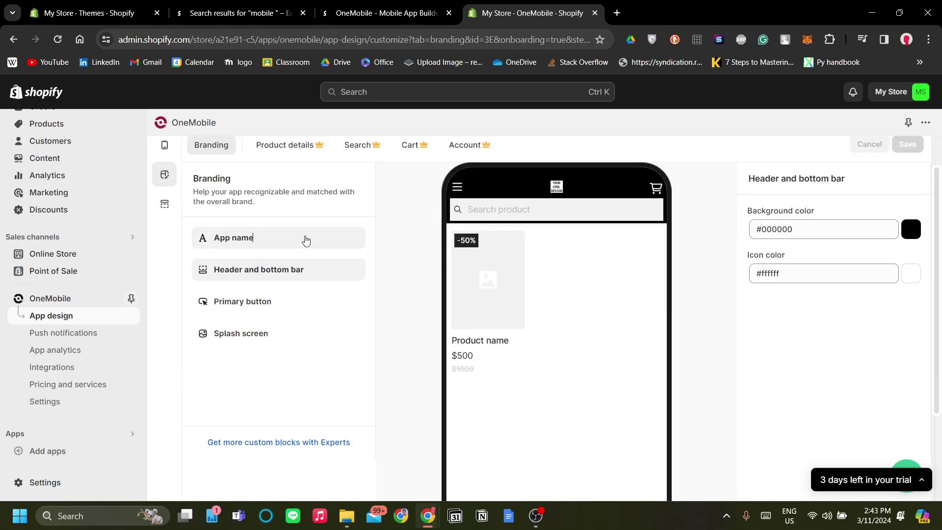
{"action": "left_click", "coordinate": [304, 239]}
{"action": "scroll", "coordinate": [578, 245], "scroll_direction": "down", "scroll_amount": 2}
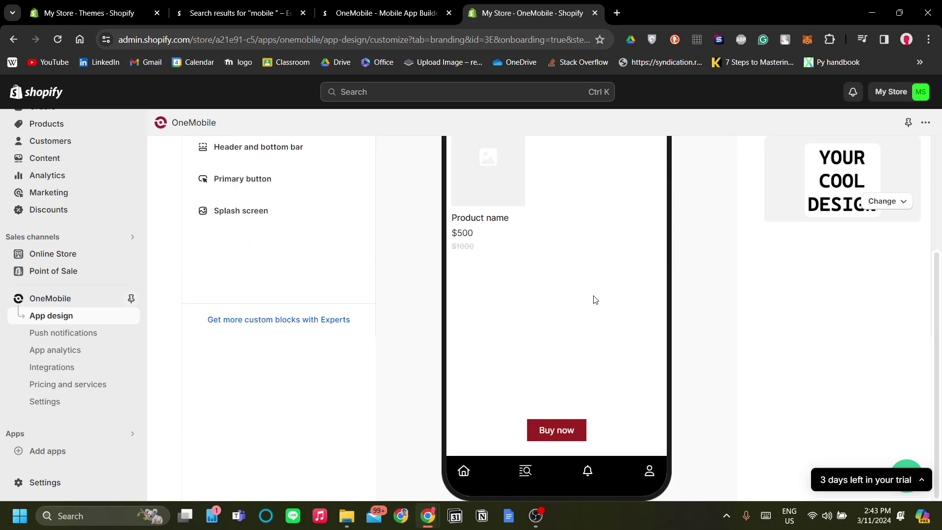
{"action": "scroll", "coordinate": [596, 299], "scroll_direction": "up", "scroll_amount": 2}
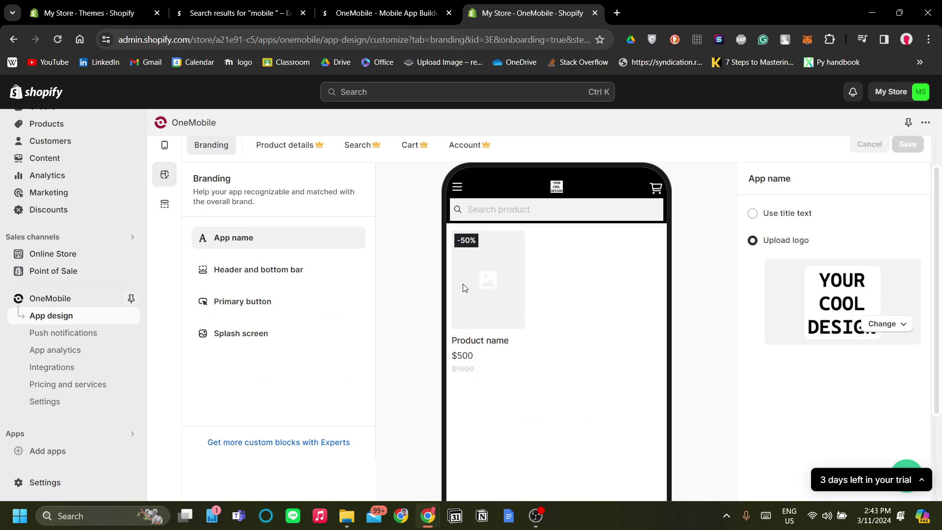
Step: Review primary button, splash screen, and header/bottom bar colours (#000000 background, #ffffff icons)
{"action": "left_click", "coordinate": [324, 282]}
{"action": "left_click", "coordinate": [315, 302]}
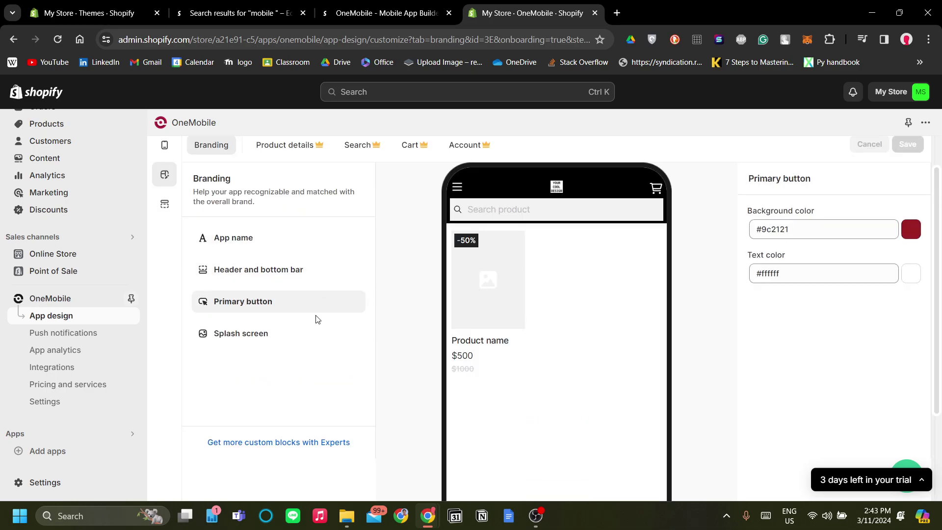
{"action": "left_click", "coordinate": [316, 333]}
{"action": "left_click", "coordinate": [275, 237]}
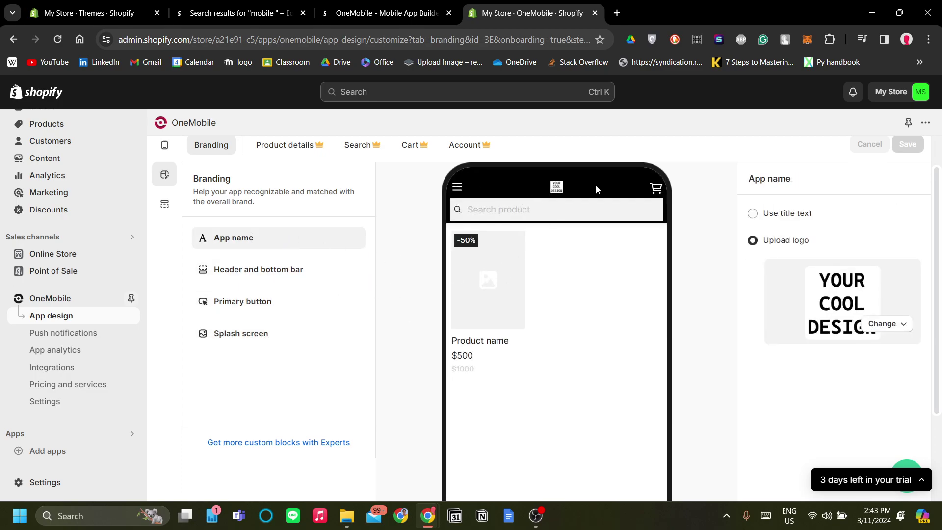
{"action": "scroll", "coordinate": [558, 463], "scroll_direction": "down", "scroll_amount": 3}
{"action": "scroll", "coordinate": [369, 348], "scroll_direction": "up", "scroll_amount": 3}
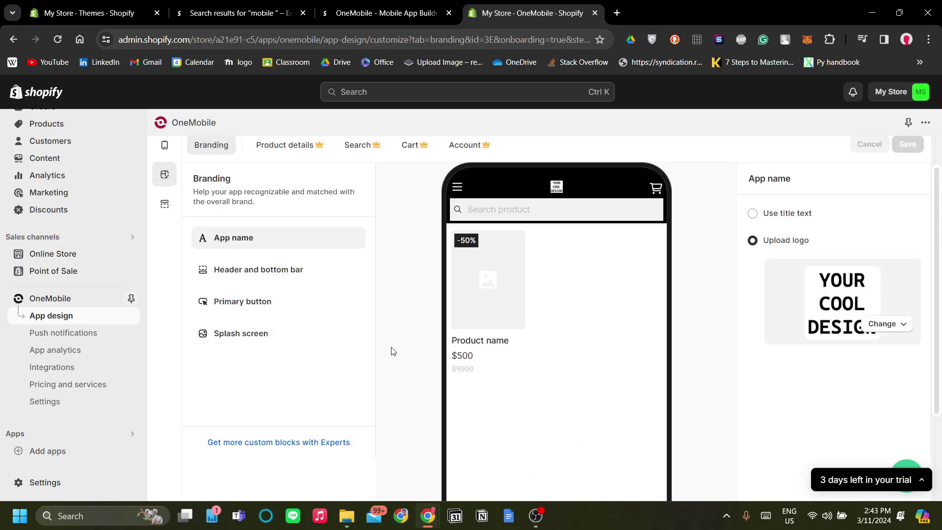
{"action": "left_click", "coordinate": [302, 275]}
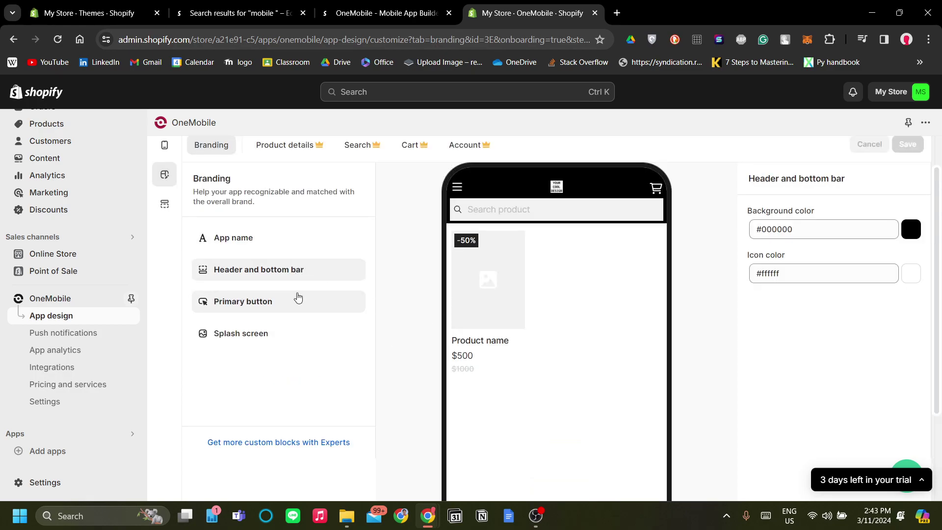
{"action": "scroll", "coordinate": [623, 360], "scroll_direction": "down", "scroll_amount": 3}
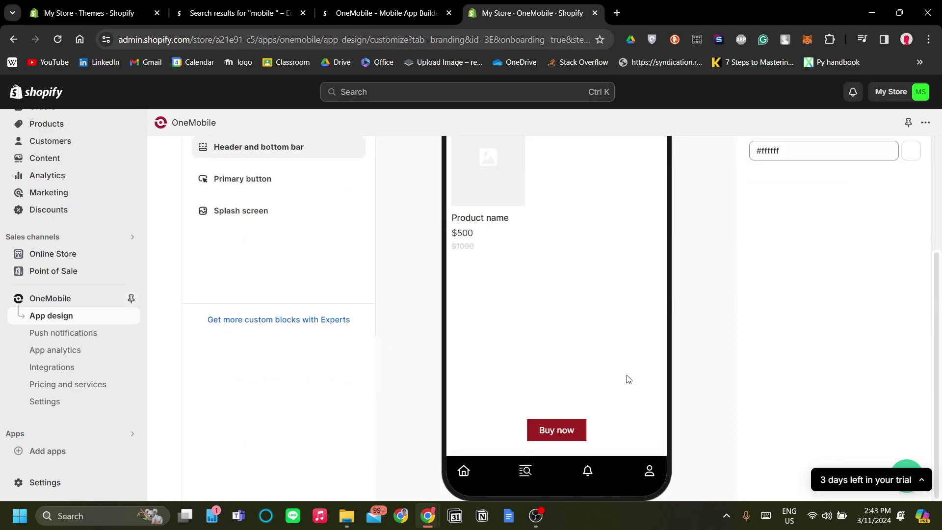
{"action": "scroll", "coordinate": [470, 461], "scroll_direction": "up", "scroll_amount": 3}
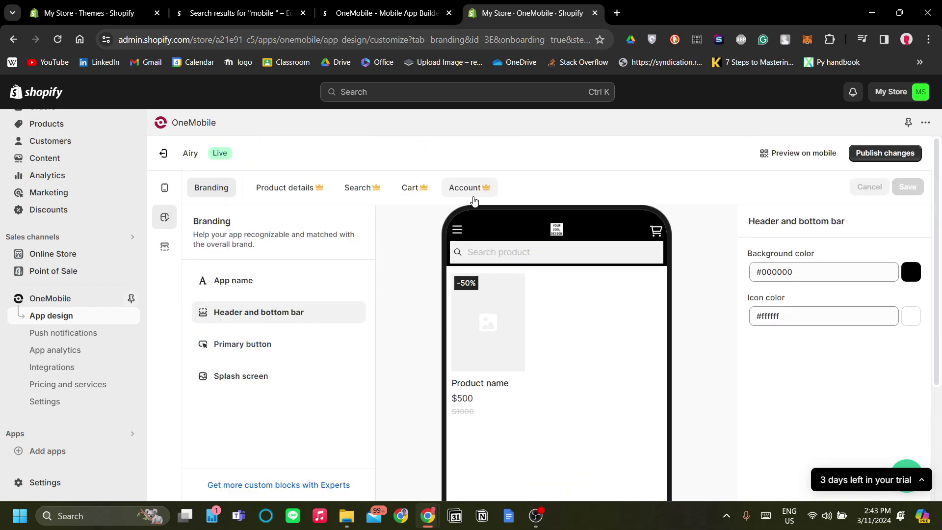
{"action": "scroll", "coordinate": [638, 319], "scroll_direction": "down", "scroll_amount": 3}
{"action": "scroll", "coordinate": [451, 379], "scroll_direction": "up", "scroll_amount": 3}
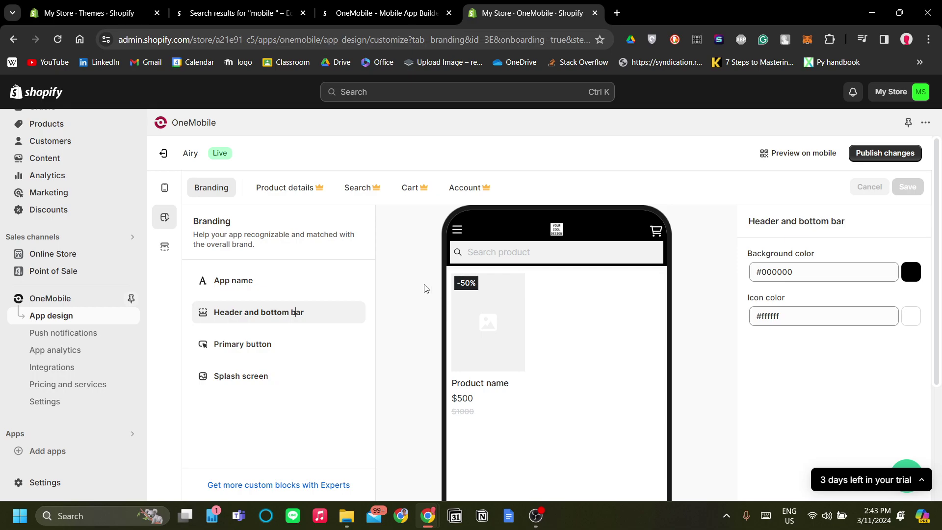
{"action": "left_click", "coordinate": [167, 259]}
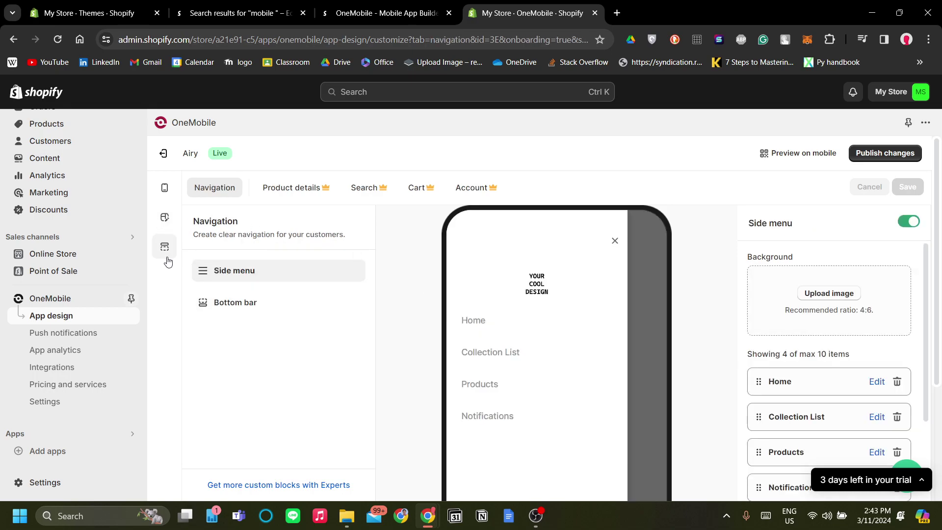
{"action": "scroll", "coordinate": [502, 320], "scroll_direction": "down", "scroll_amount": 3}
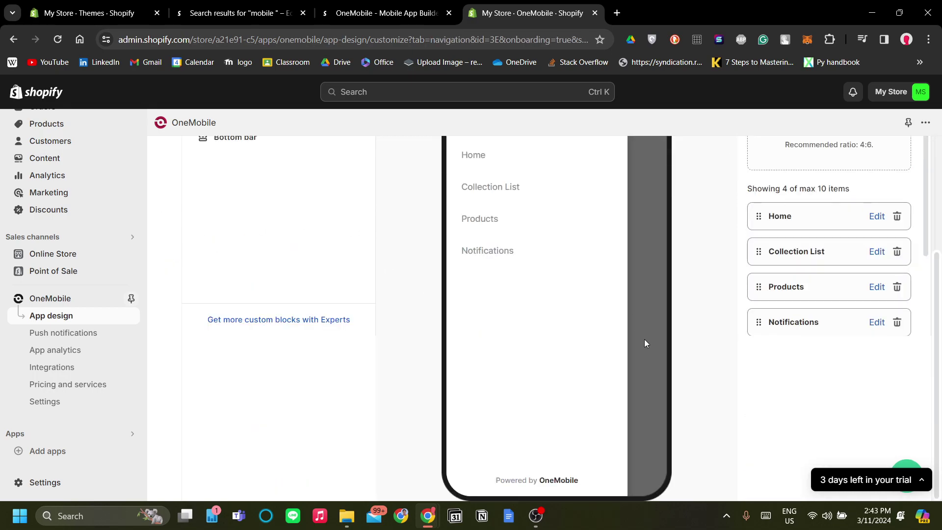
{"action": "scroll", "coordinate": [644, 343], "scroll_direction": "up", "scroll_amount": 3}
{"action": "scroll", "coordinate": [595, 368], "scroll_direction": "down", "scroll_amount": 2}
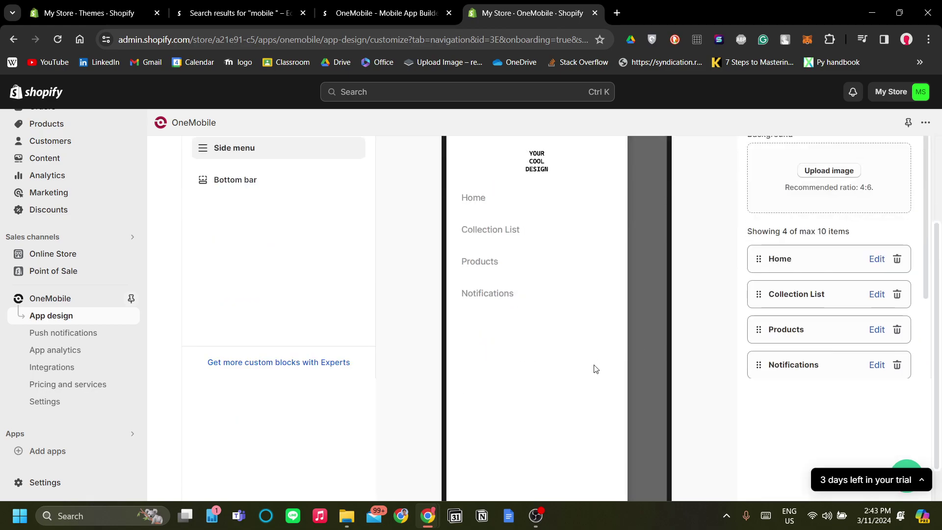
{"action": "scroll", "coordinate": [616, 372], "scroll_direction": "up", "scroll_amount": 2}
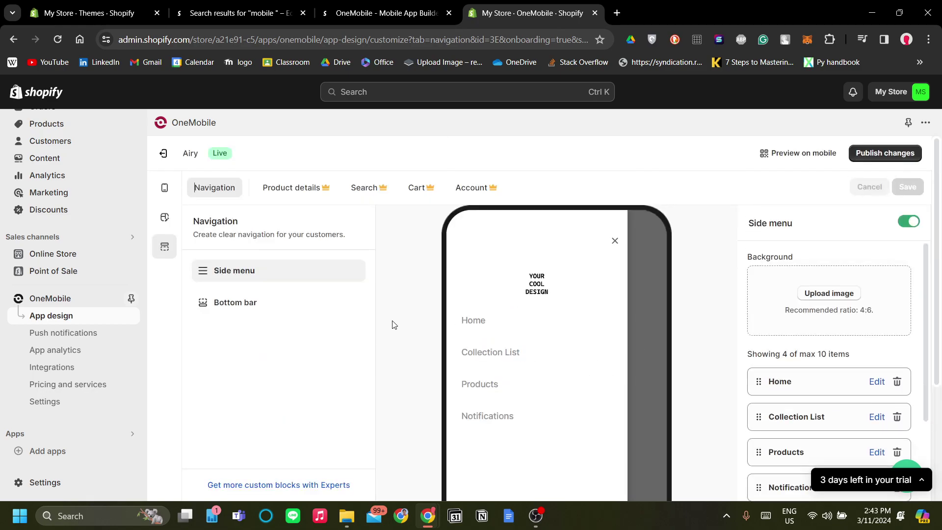
{"action": "left_click", "coordinate": [263, 304]}
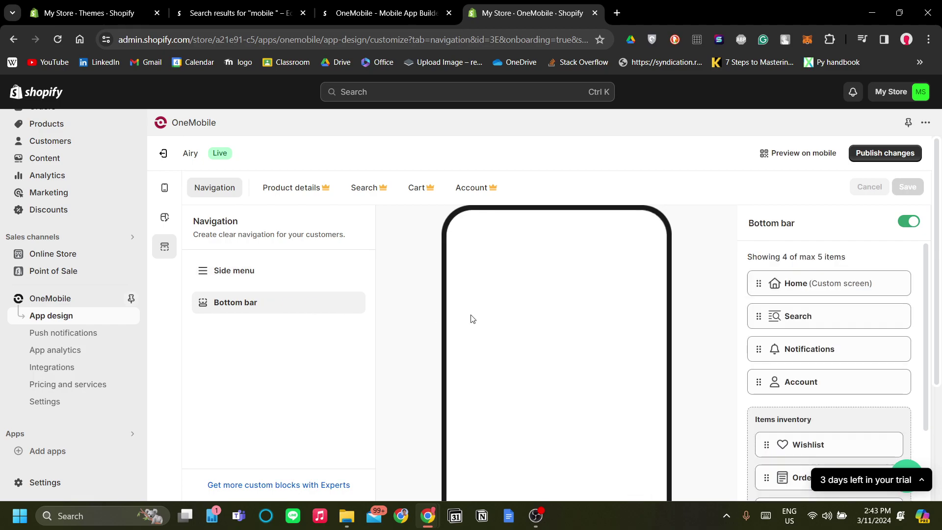
{"action": "scroll", "coordinate": [490, 343], "scroll_direction": "down", "scroll_amount": 3}
{"action": "scroll", "coordinate": [418, 313], "scroll_direction": "up", "scroll_amount": 2}
{"action": "left_click", "coordinate": [235, 227]}
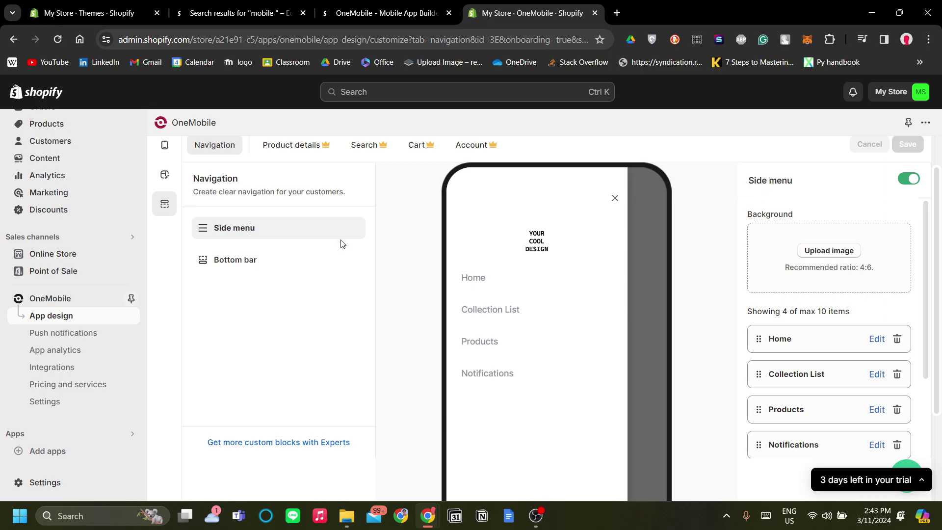
{"action": "scroll", "coordinate": [795, 368], "scroll_direction": "down", "scroll_amount": 3}
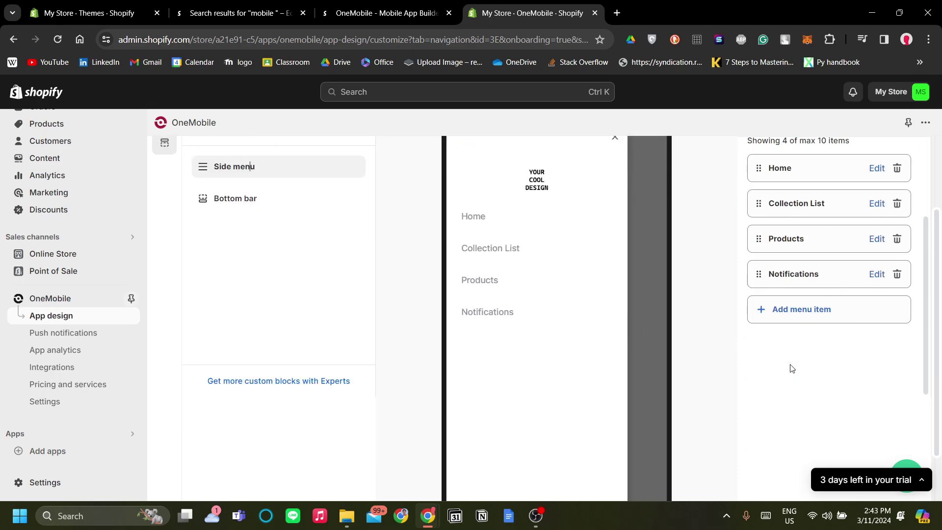
{"action": "scroll", "coordinate": [549, 339], "scroll_direction": "up", "scroll_amount": 3}
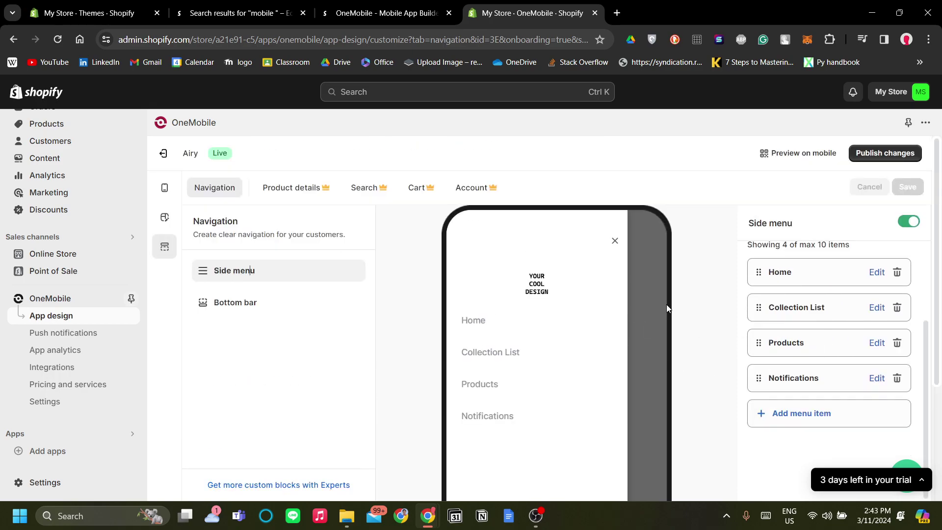
{"action": "left_click", "coordinate": [769, 413]}
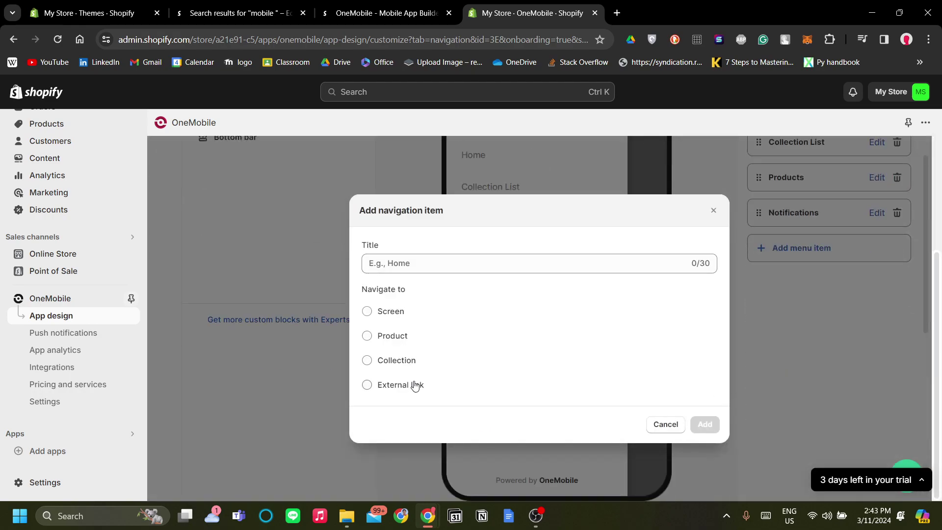
{"action": "left_click", "coordinate": [463, 263]}
{"action": "type", "text": "Tracing"}
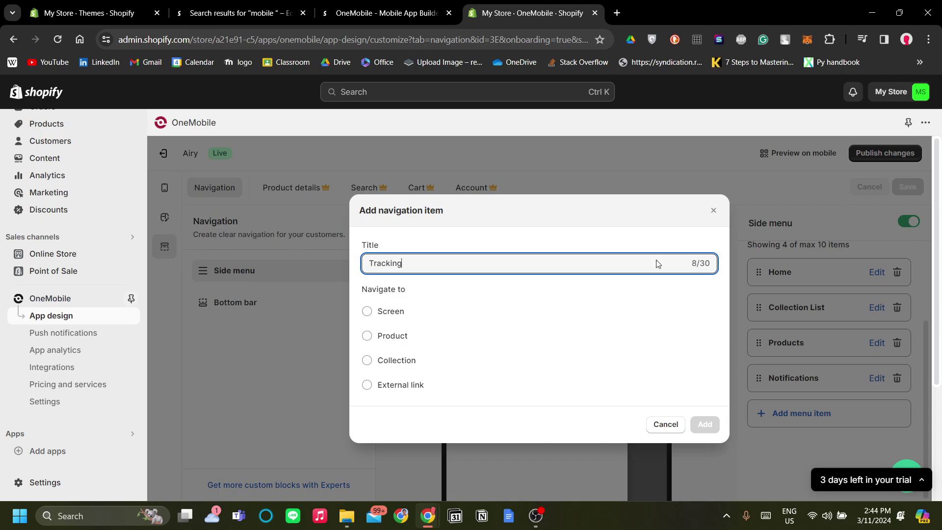
{"action": "left_click", "coordinate": [397, 384]}
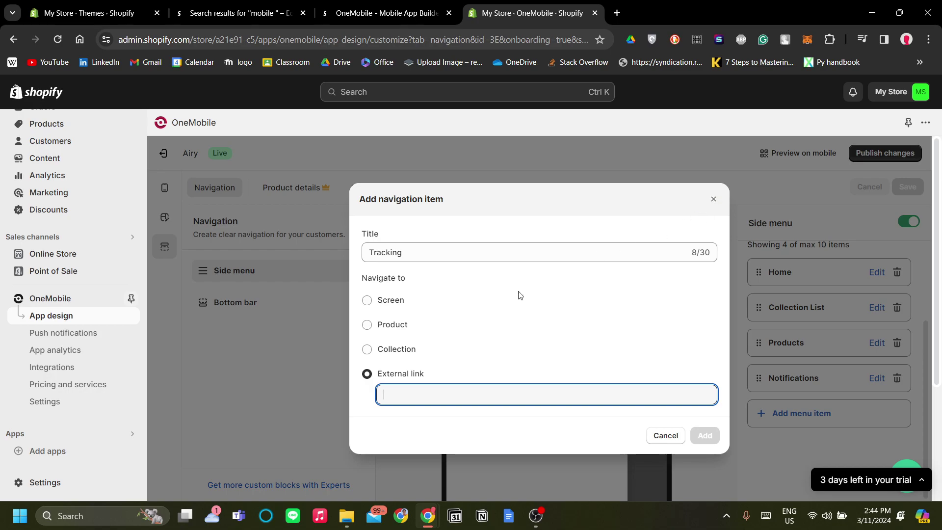
{"action": "left_click", "coordinate": [400, 301]}
{"action": "left_click", "coordinate": [421, 330]}
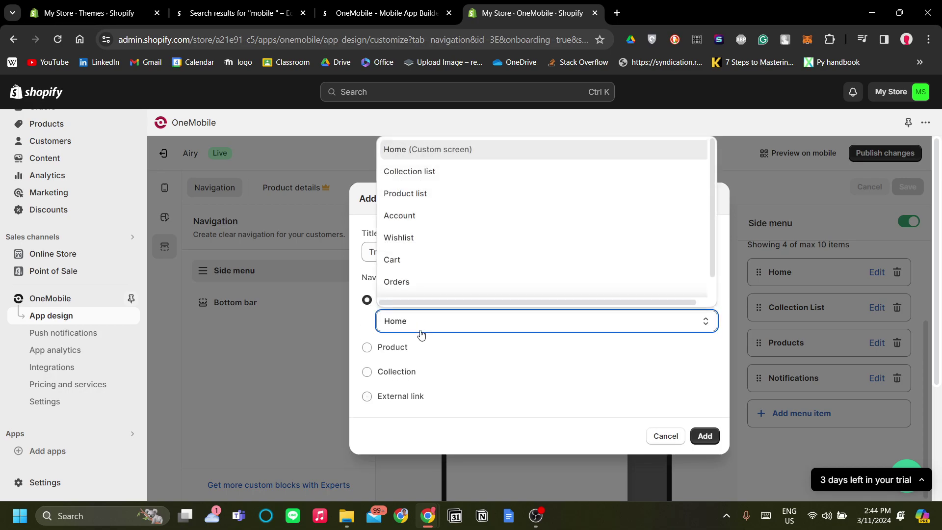
{"action": "scroll", "coordinate": [450, 235], "scroll_direction": "down", "scroll_amount": 1}
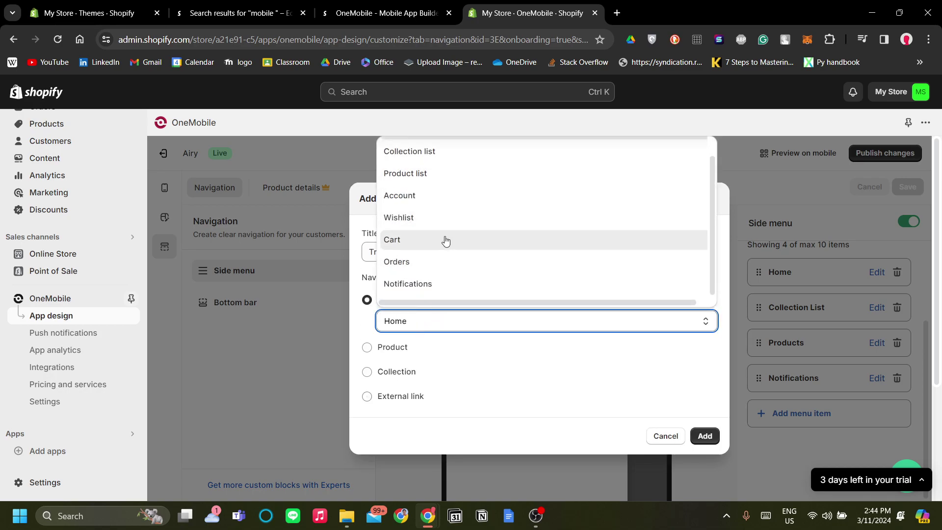
{"action": "left_click", "coordinate": [307, 347]}
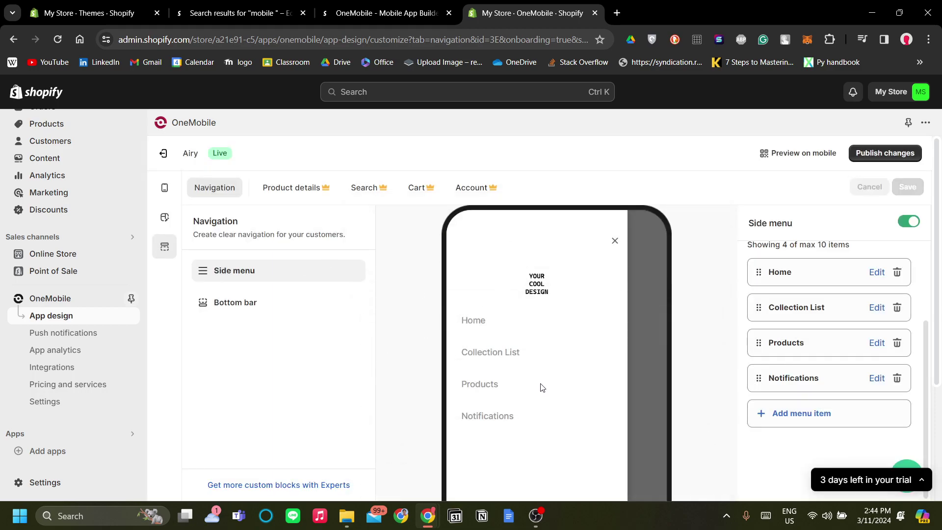
Step: Preview the Product details, Search, Cart and Account screens, then exit to the onboarding overview
{"action": "left_click", "coordinate": [296, 187]}
{"action": "left_click", "coordinate": [437, 189]}
{"action": "left_click", "coordinate": [484, 188]}
{"action": "left_click", "coordinate": [535, 191]}
{"action": "left_click", "coordinate": [395, 189]}
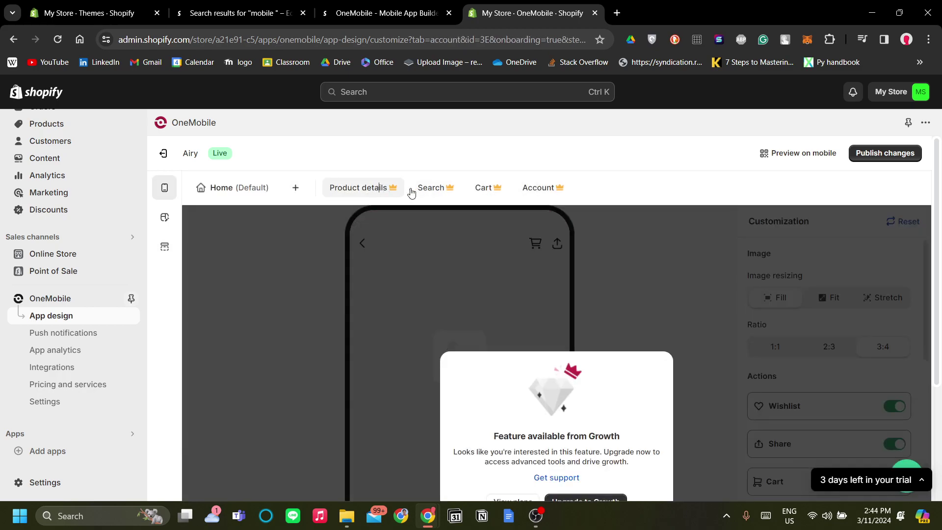
{"action": "left_click", "coordinate": [432, 188]}
{"action": "left_click", "coordinate": [537, 189]}
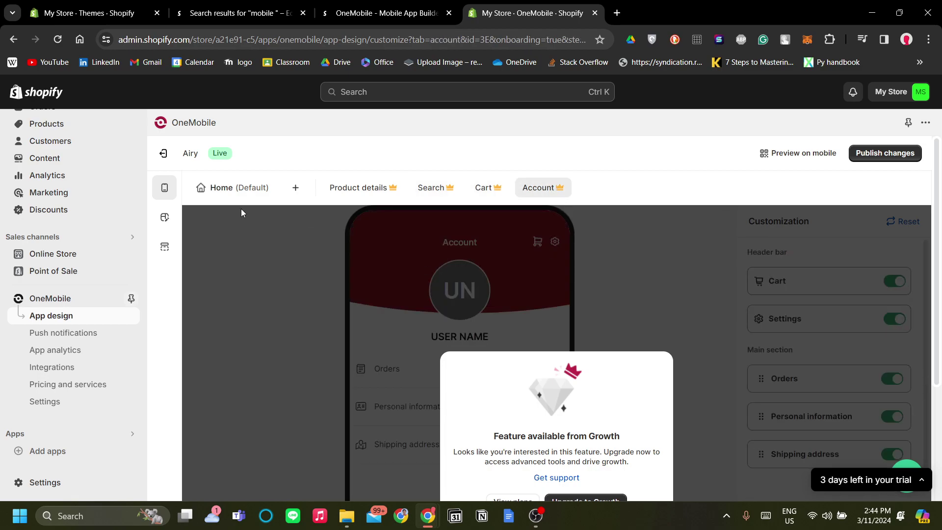
{"action": "left_click", "coordinate": [164, 153]}
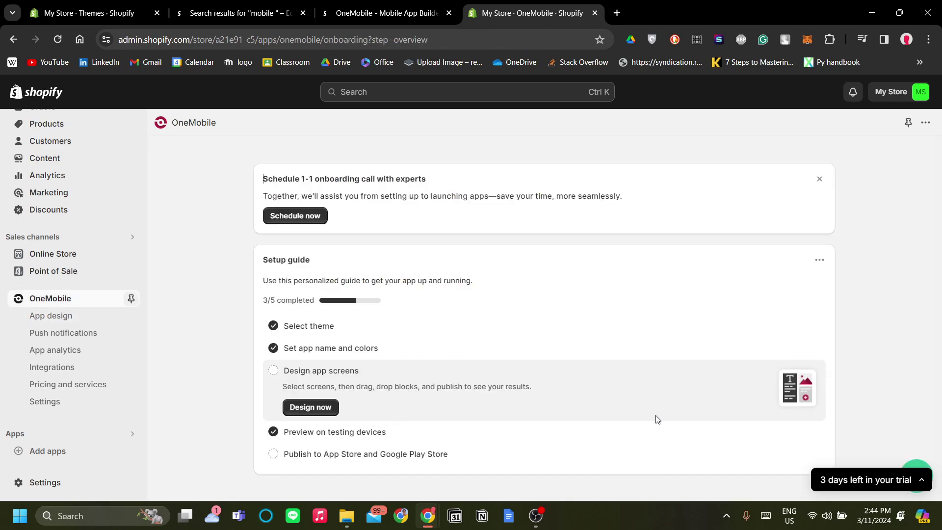
Step: Expand the Publish to App Store and Google Play Store step and start Get app live
{"action": "left_click", "coordinate": [373, 435]}
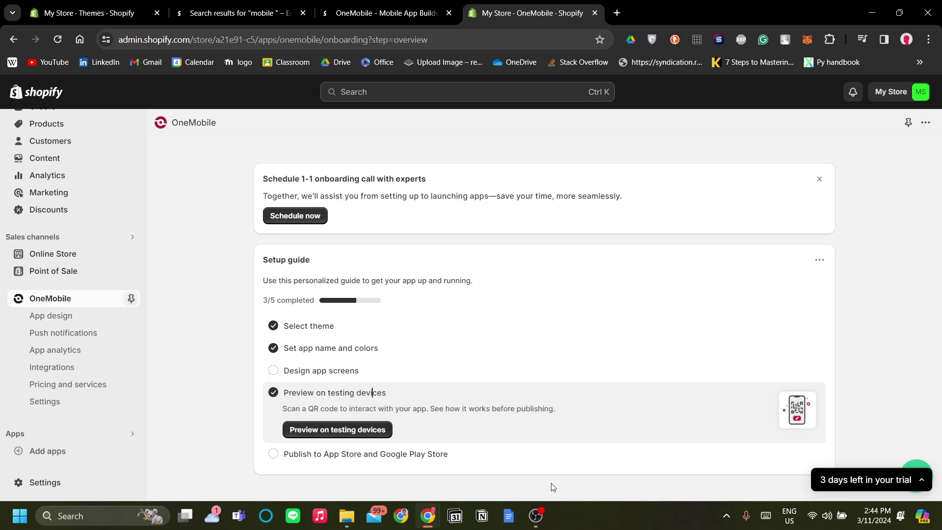
{"action": "left_click", "coordinate": [420, 455]}
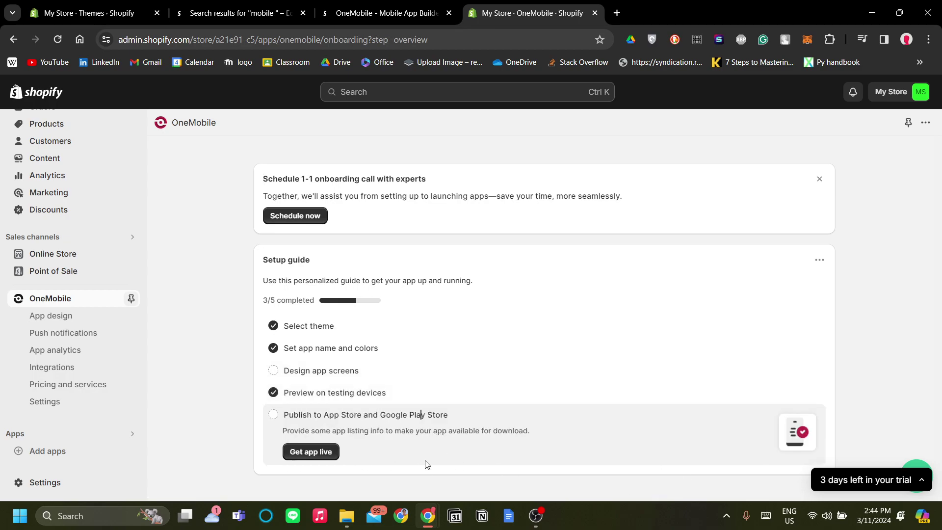
{"action": "left_click", "coordinate": [314, 457]}
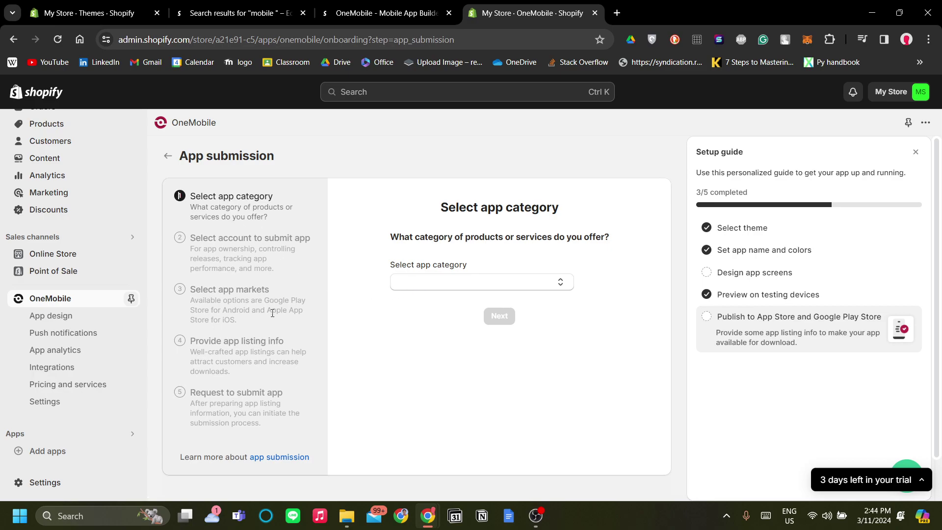
Step: Choose Clothing from the Select app category list on the App submission page
{"action": "scroll", "coordinate": [272, 311], "scroll_direction": "down", "scroll_amount": 1}
{"action": "left_click", "coordinate": [449, 237]}
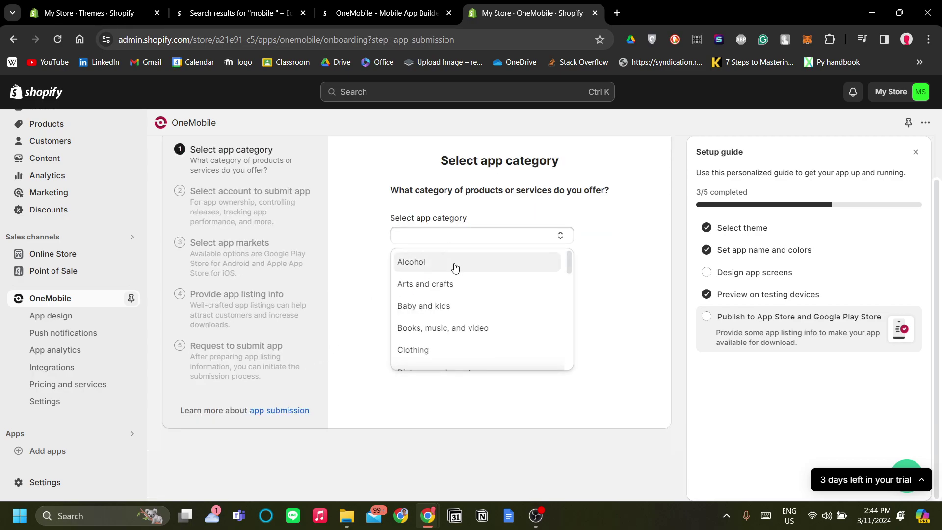
{"action": "scroll", "coordinate": [455, 327], "scroll_direction": "down", "scroll_amount": 1}
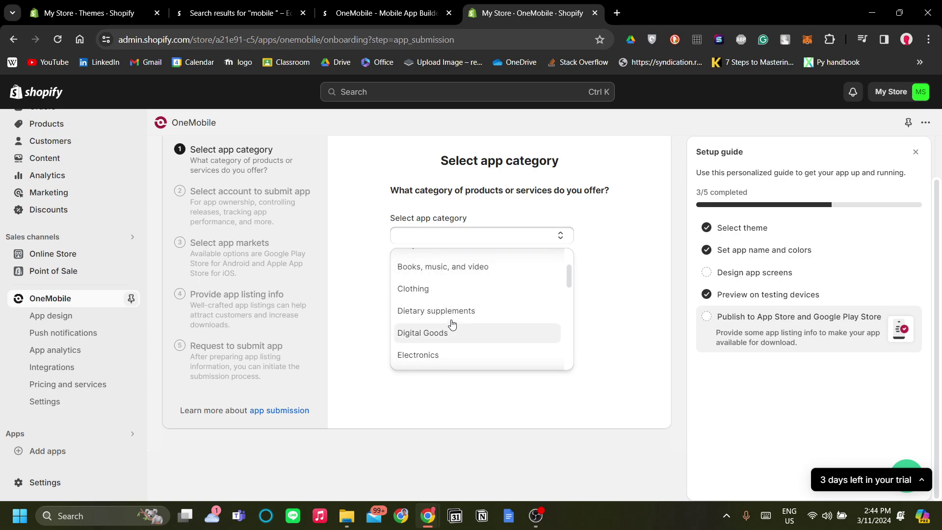
{"action": "left_click", "coordinate": [444, 289]}
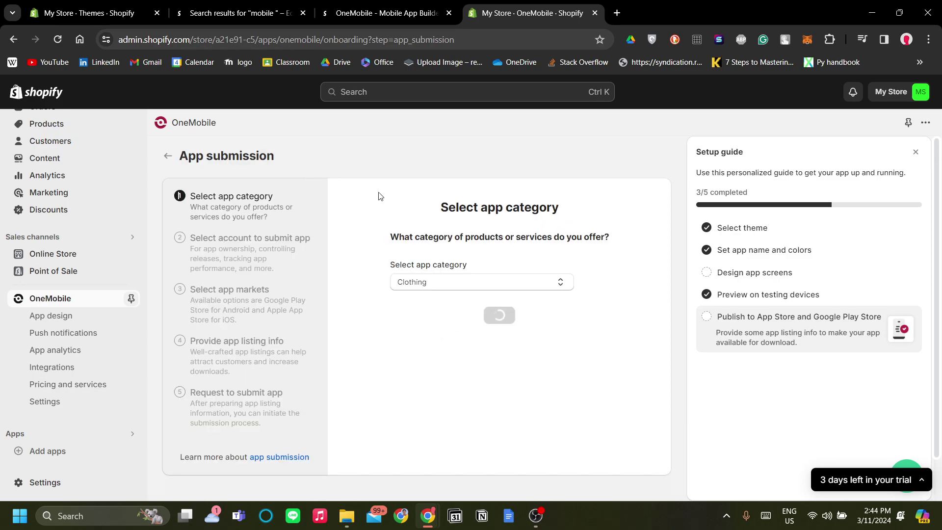